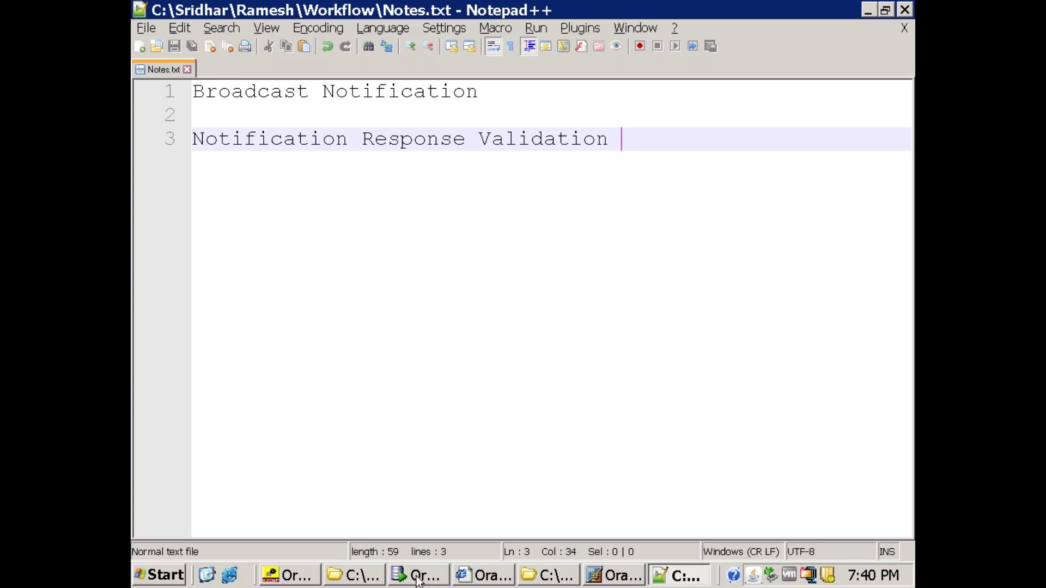
- Leave the Notepad++ notes unchanged and bring up SQL Developer with the XXLTROLE membership query
{"action": "left_click", "coordinate": [417, 576]}
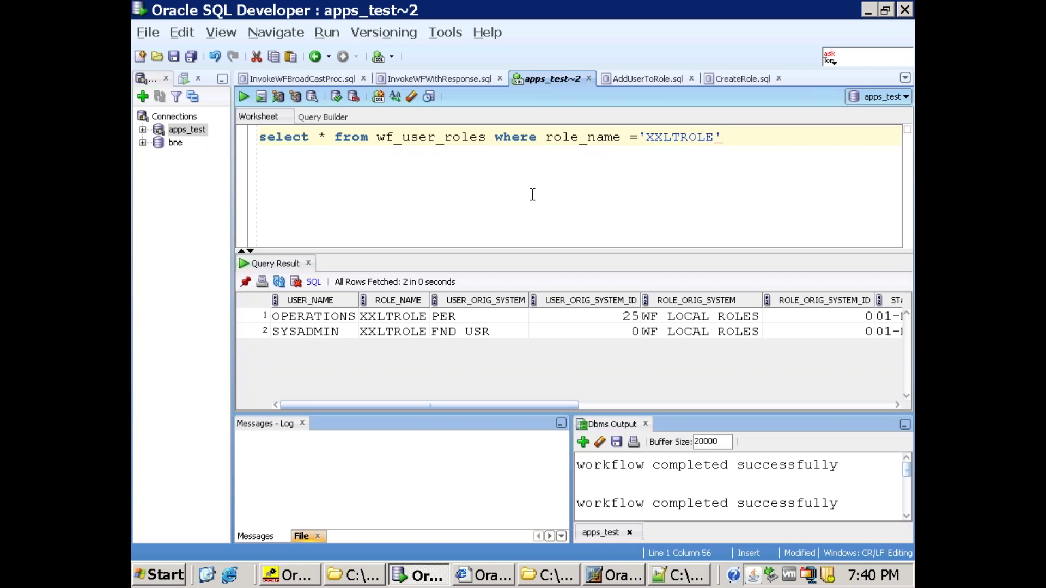
{"action": "left_click", "coordinate": [743, 80]}
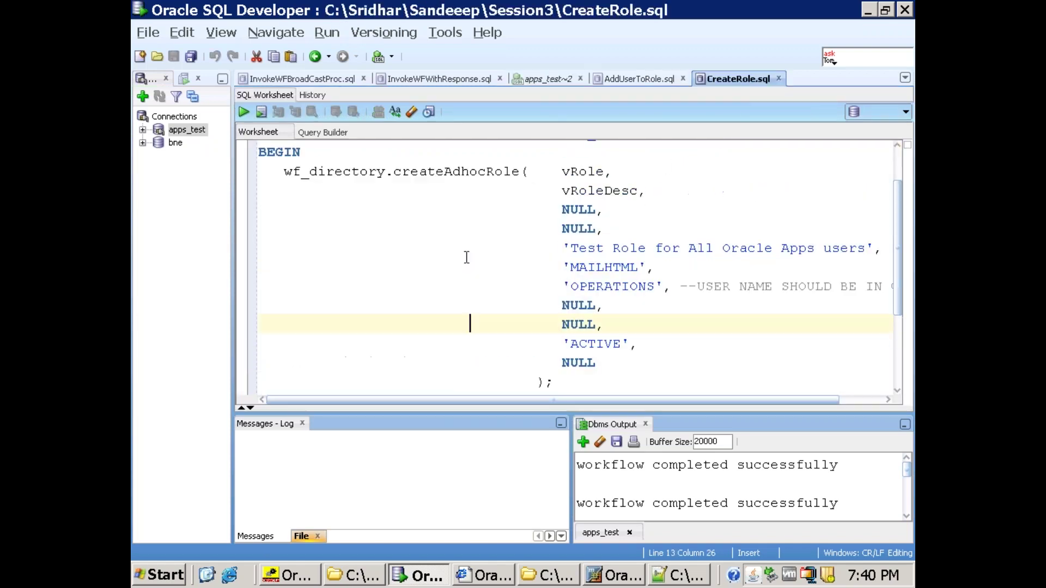
{"action": "scroll", "coordinate": [467, 258], "scroll_direction": "up", "scroll_amount": 1}
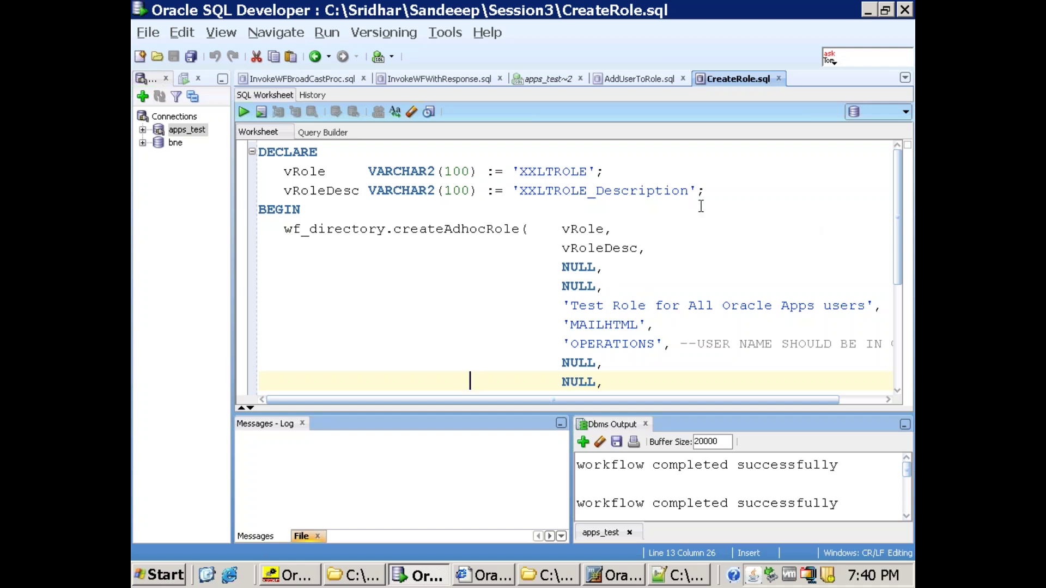
{"action": "left_click", "coordinate": [570, 171]}
{"action": "left_click_drag", "start_coordinate": [570, 171], "coordinate": [624, 188]}
{"action": "left_click", "coordinate": [624, 174]}
{"action": "scroll", "coordinate": [594, 327], "scroll_direction": "down", "scroll_amount": 1}
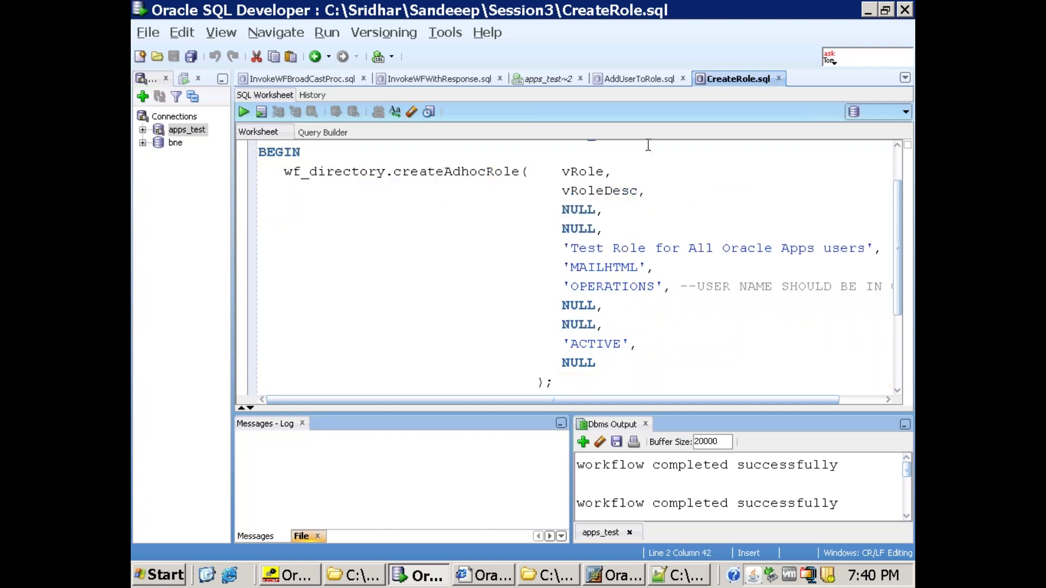
{"action": "left_click", "coordinate": [641, 81]}
{"action": "left_click", "coordinate": [529, 185]}
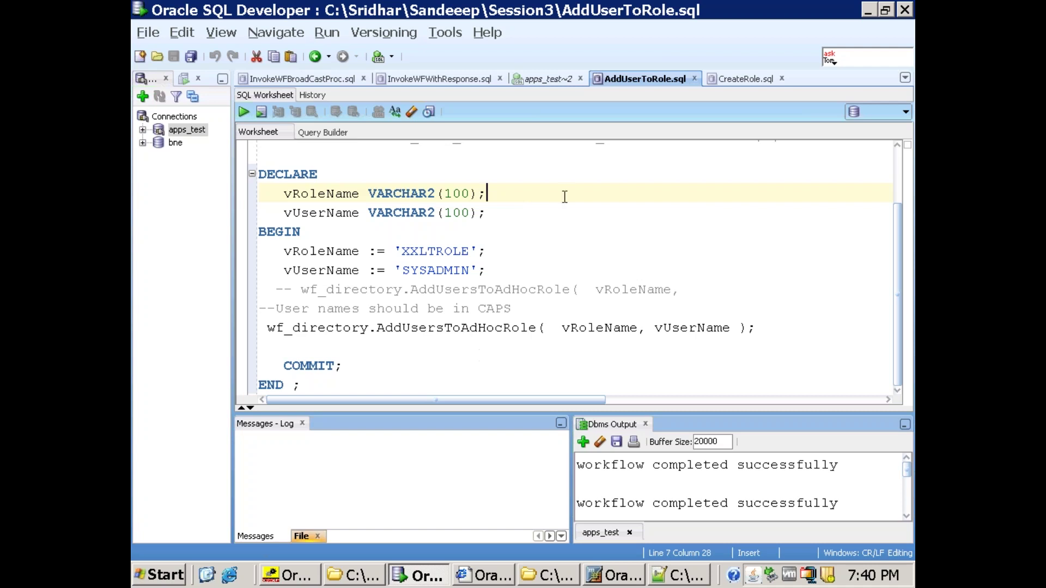
{"action": "left_click", "coordinate": [550, 80]}
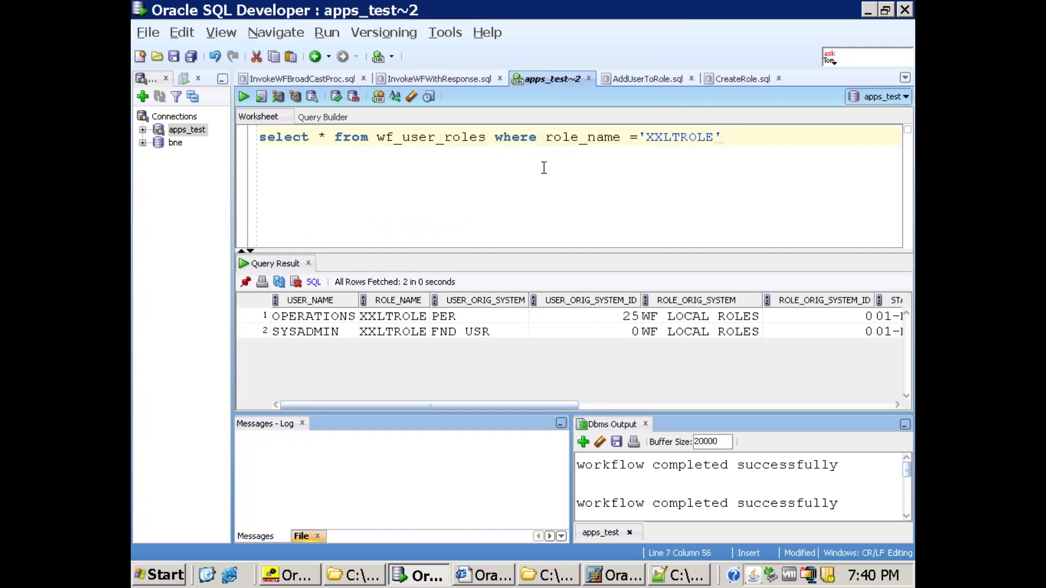
- Rerun the wf_user_roles query, which returns OPERATIONS (PER) and SYSADMIN (FND_USR) for XXLTROLE
{"action": "key", "text": "ctrl+Return"}
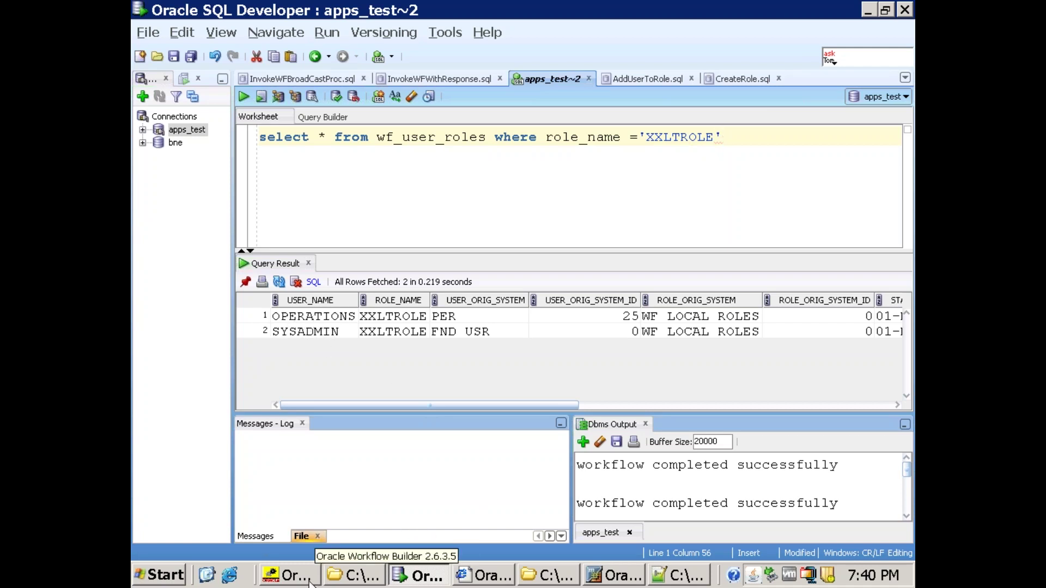
- In Workflow Builder, check that XXBROADCASTNOTIF's performer on the Node tab is XXROLE
{"action": "left_click", "coordinate": [287, 576]}
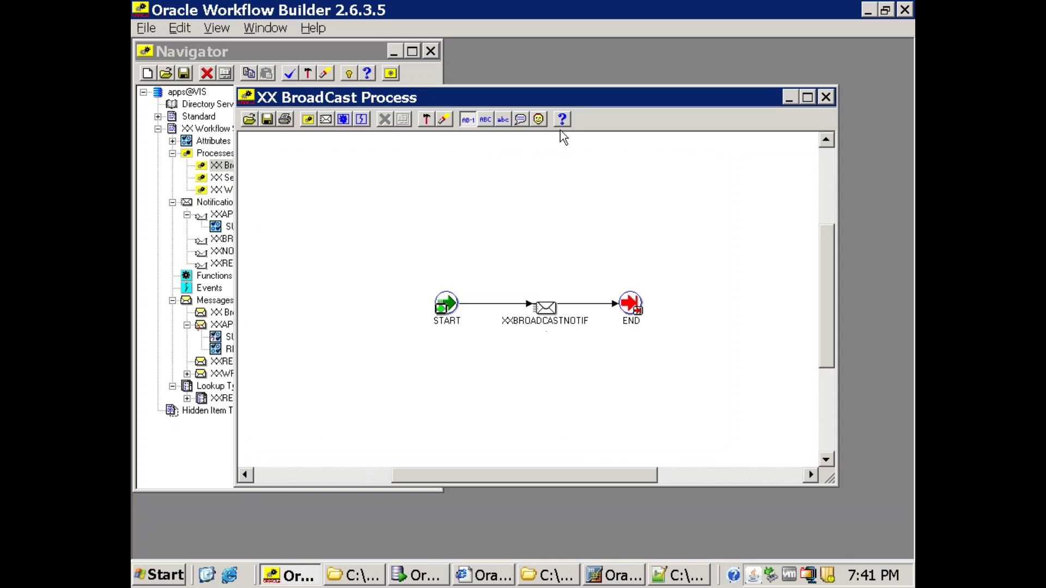
{"action": "left_click_drag", "start_coordinate": [569, 98], "coordinate": [619, 96]}
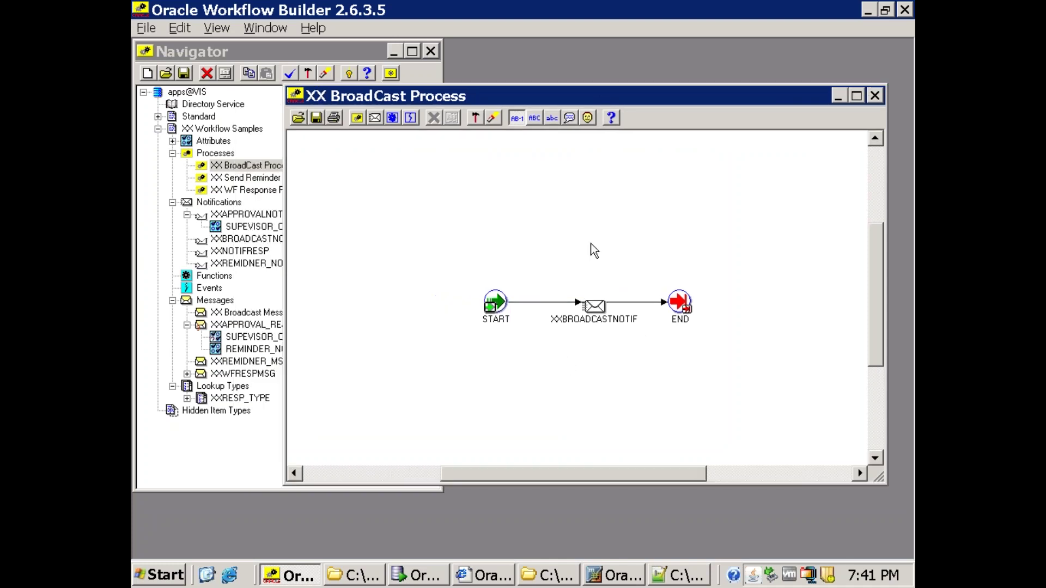
{"action": "double_click", "coordinate": [595, 306]}
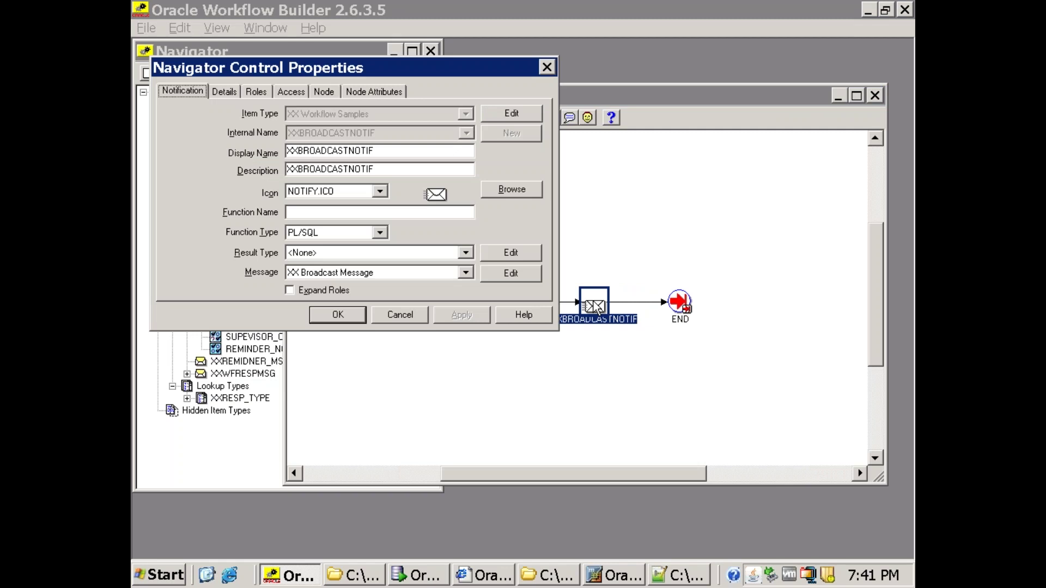
{"action": "left_click", "coordinate": [327, 92]}
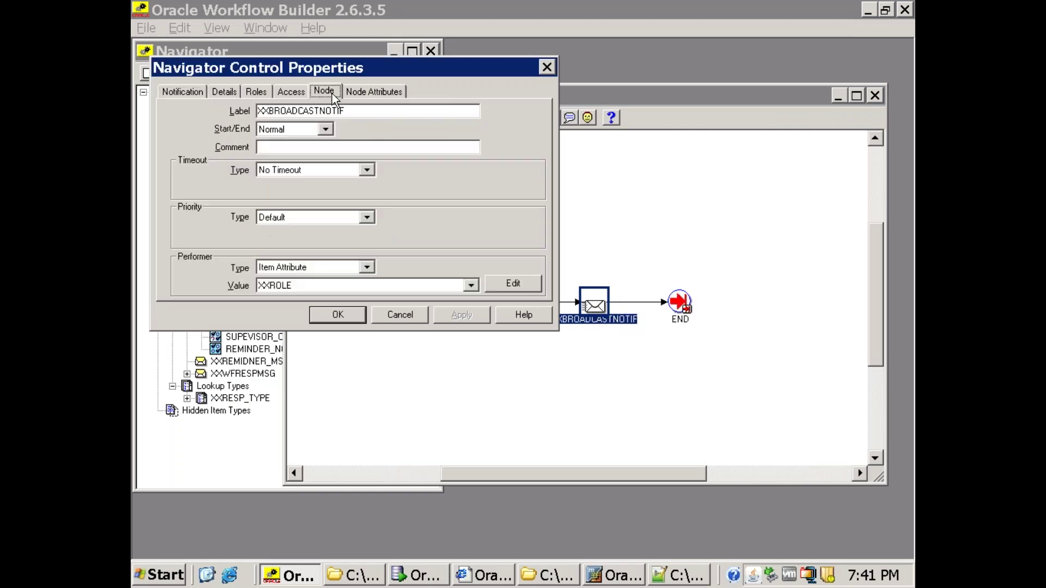
{"action": "left_click", "coordinate": [331, 316]}
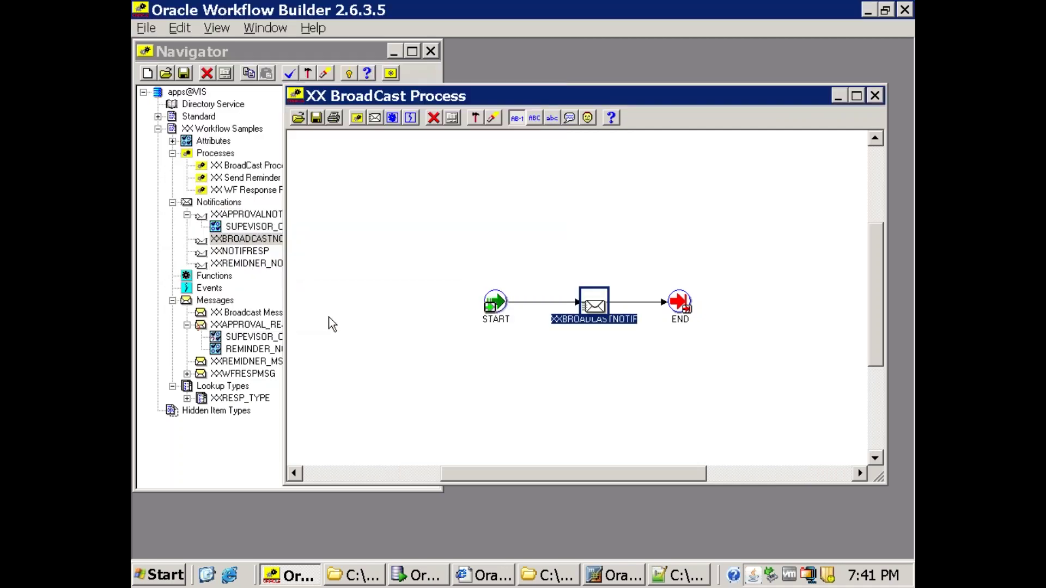
- Confirm the XXROLE item attribute is a Role type with no default value
{"action": "left_click", "coordinate": [172, 141]}
{"action": "double_click", "coordinate": [203, 192]}
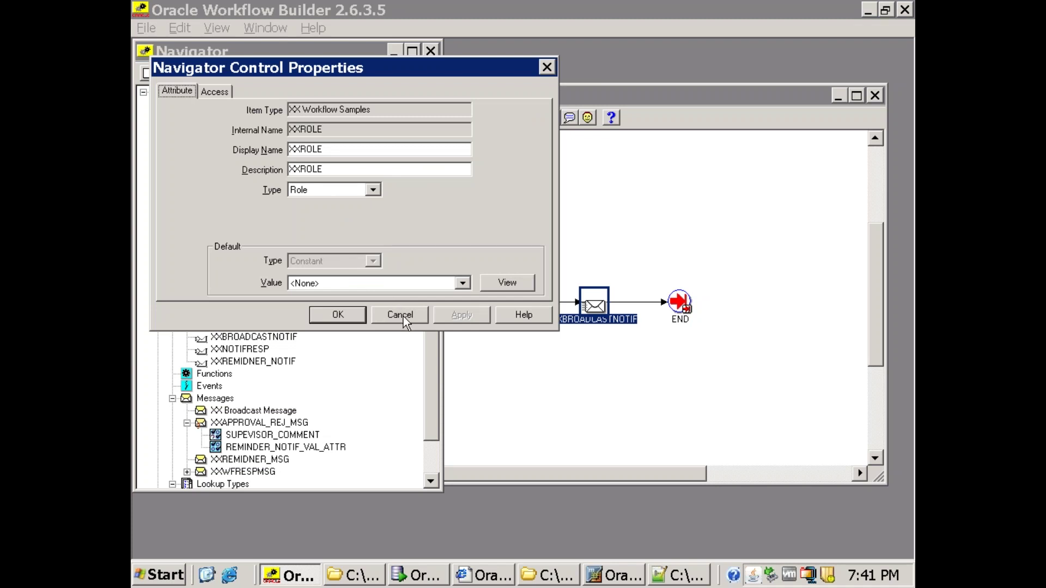
{"action": "left_click", "coordinate": [401, 316]}
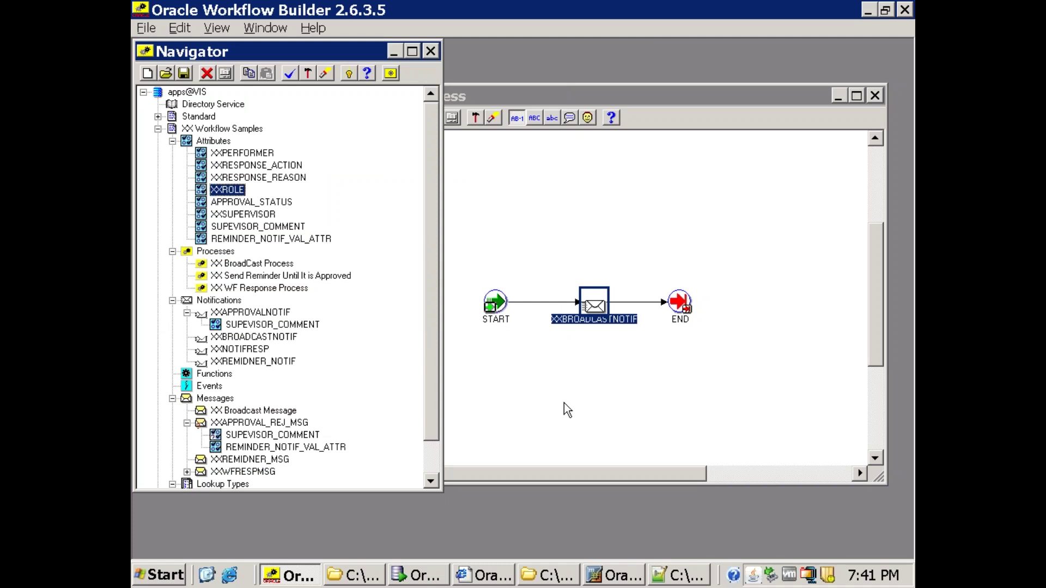
{"action": "left_click", "coordinate": [419, 574]}
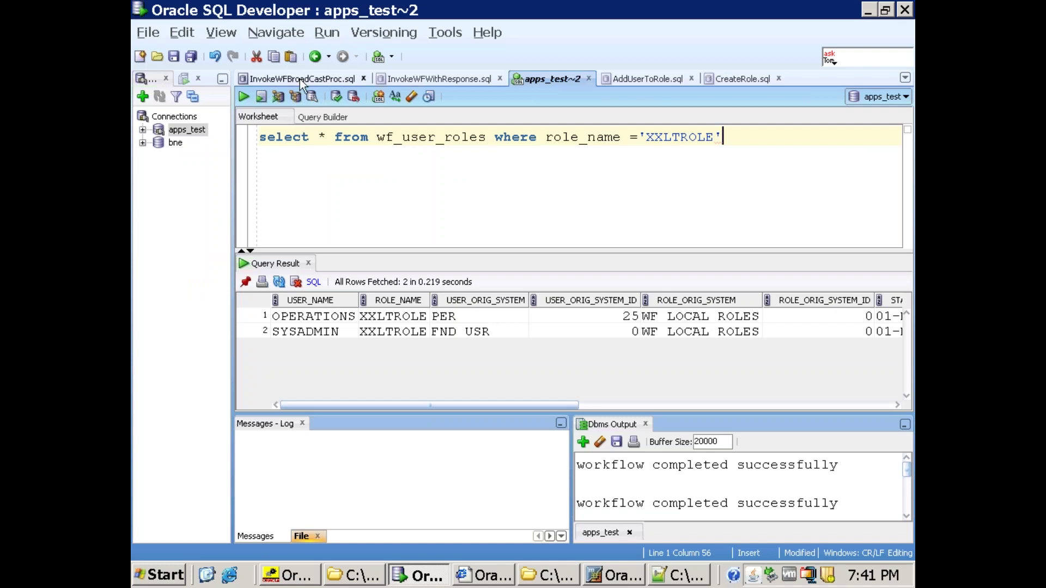
- Review the InvokeWFBroadCastProc script, picking out the XXROLE attribute and the P_ROLE_NAME value
{"action": "left_click", "coordinate": [279, 83]}
{"action": "scroll", "coordinate": [555, 276], "scroll_direction": "down", "scroll_amount": 3}
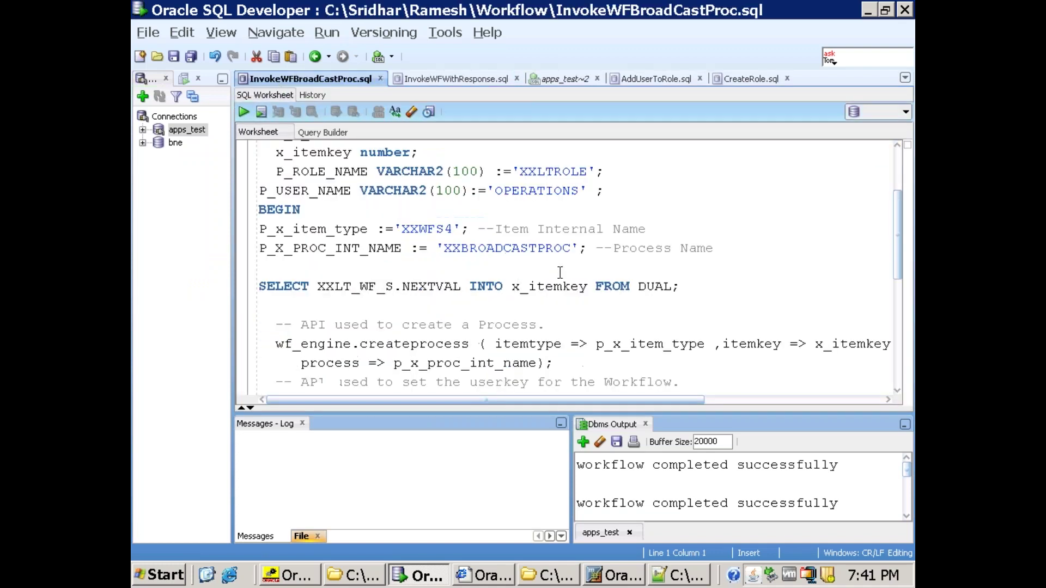
{"action": "scroll", "coordinate": [544, 282], "scroll_direction": "down", "scroll_amount": 3}
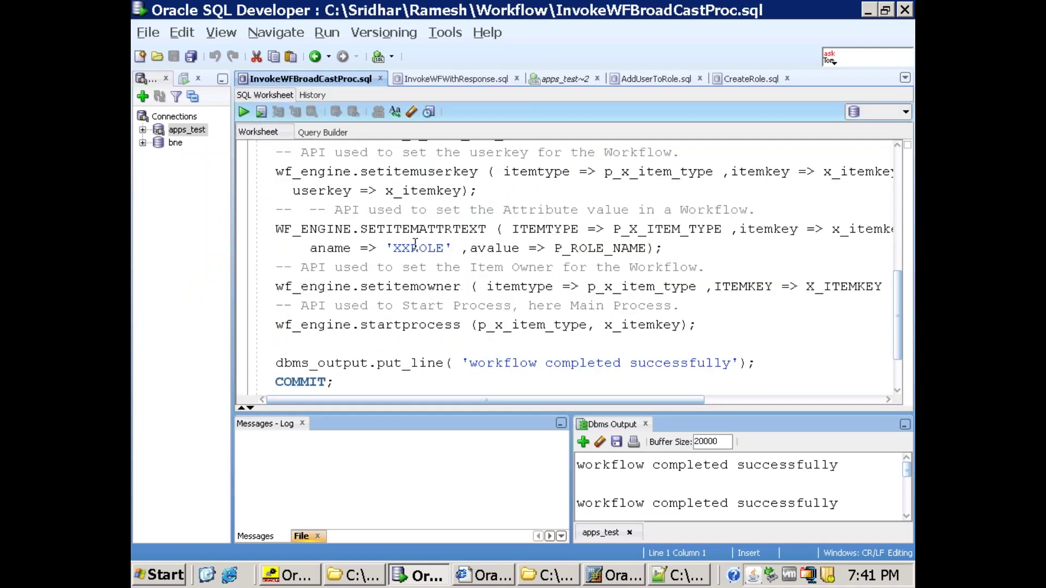
{"action": "double_click", "coordinate": [419, 248]}
{"action": "double_click", "coordinate": [607, 248]}
{"action": "scroll", "coordinate": [421, 220], "scroll_direction": "up", "scroll_amount": 3}
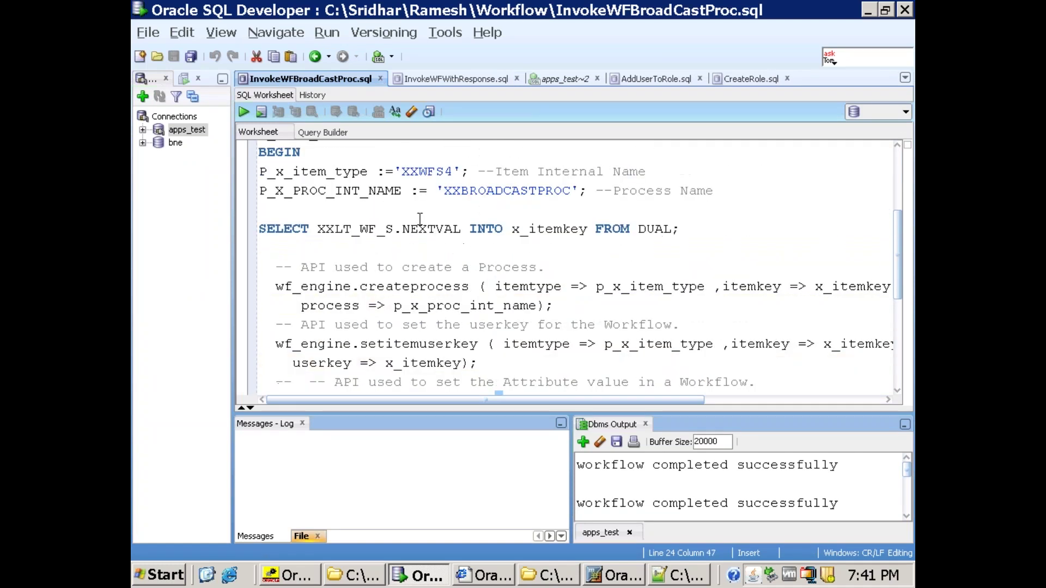
{"action": "scroll", "coordinate": [443, 218], "scroll_direction": "up", "scroll_amount": 1}
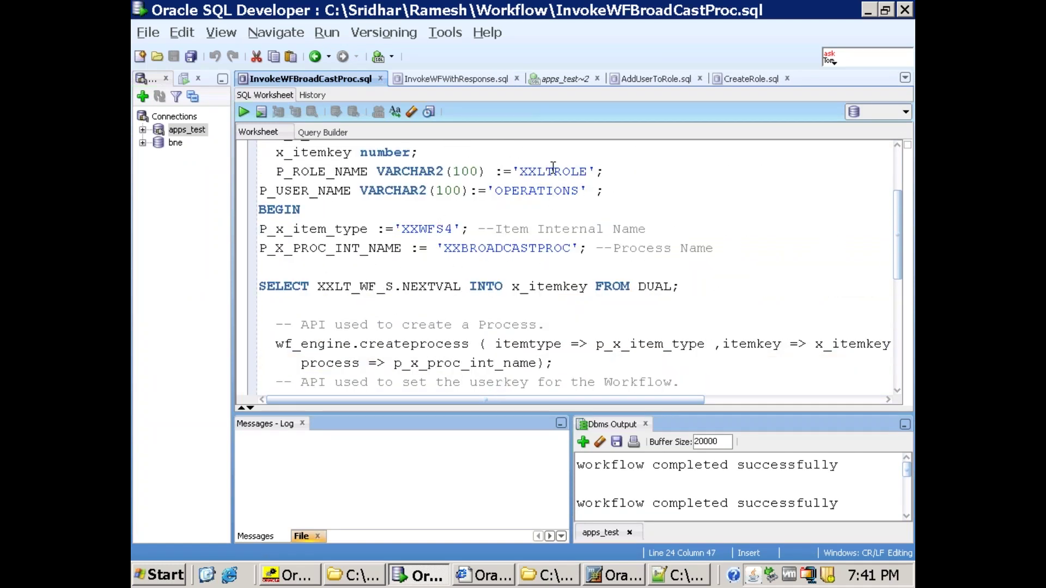
- Clear Dbms Output and run the broadcast script with F5 on the apps_test connection
{"action": "left_click", "coordinate": [601, 443]}
{"action": "left_click", "coordinate": [711, 218]}
{"action": "key", "text": "F5"}
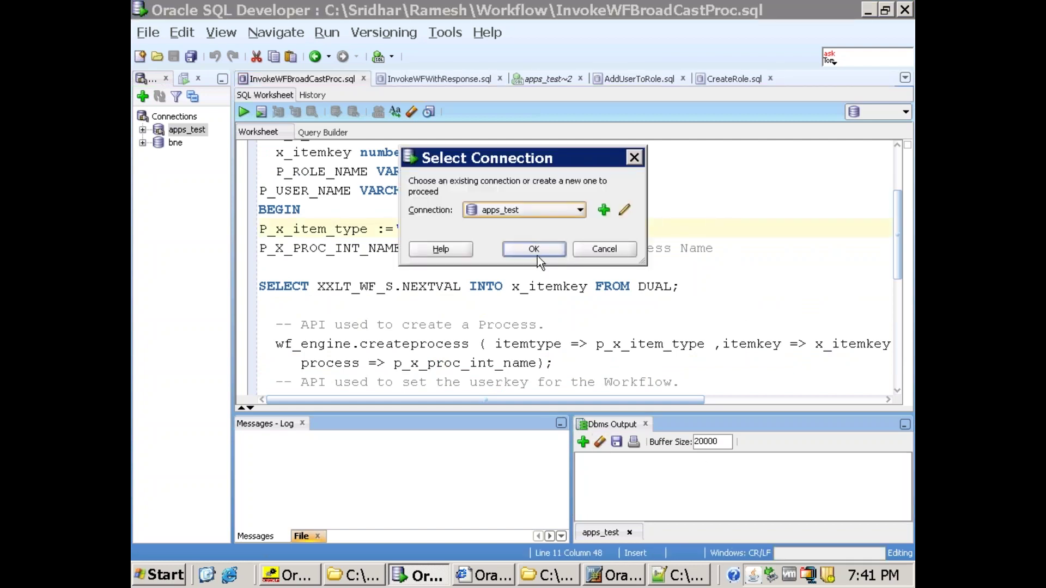
{"action": "left_click", "coordinate": [537, 251]}
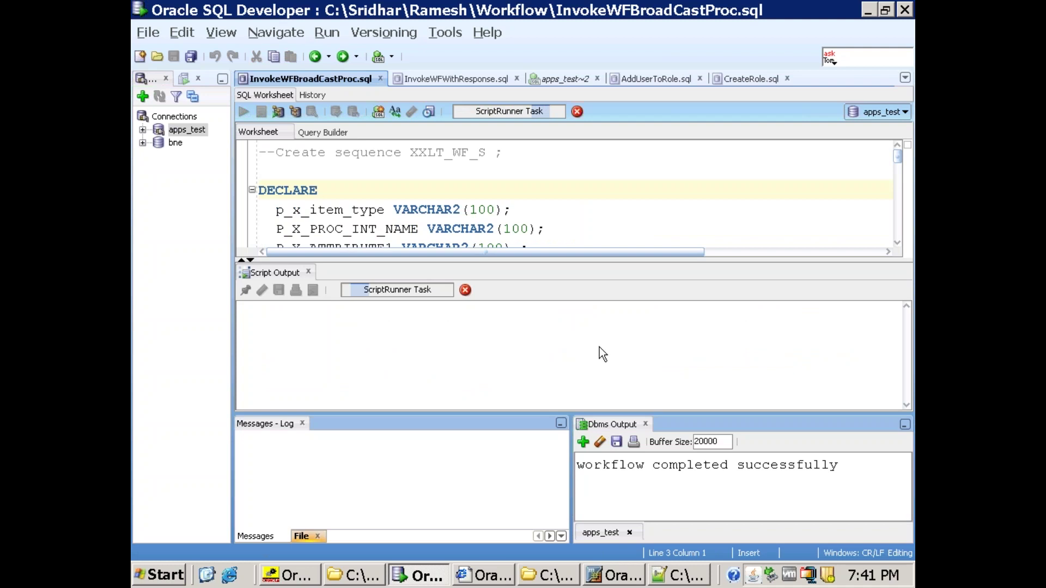
{"action": "left_click", "coordinate": [598, 581]}
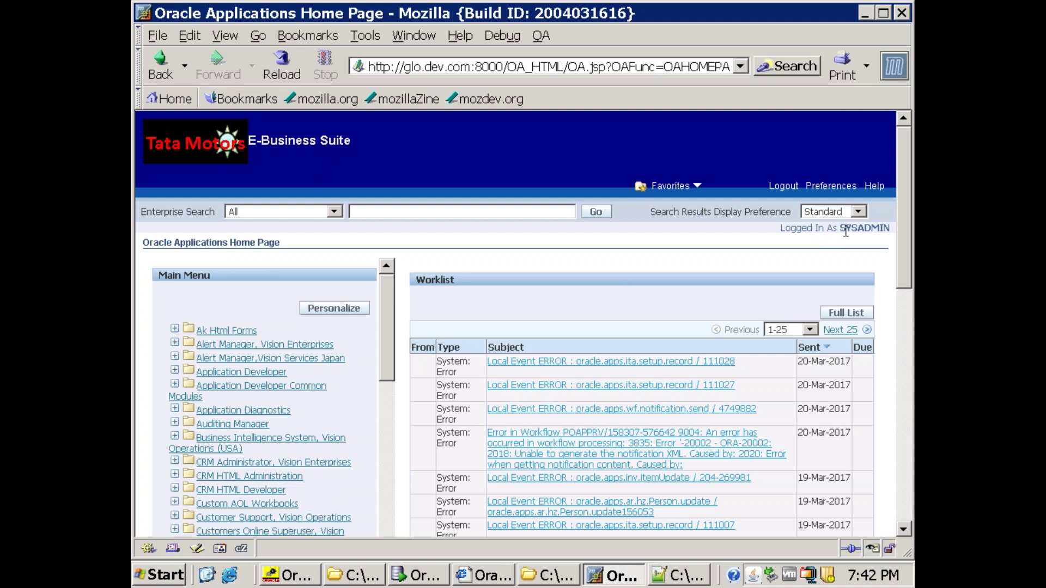
- Reload both users' worklists in Firefox and Internet Explorer to show the new XX Broadcast Message
{"action": "key", "text": "F5"}
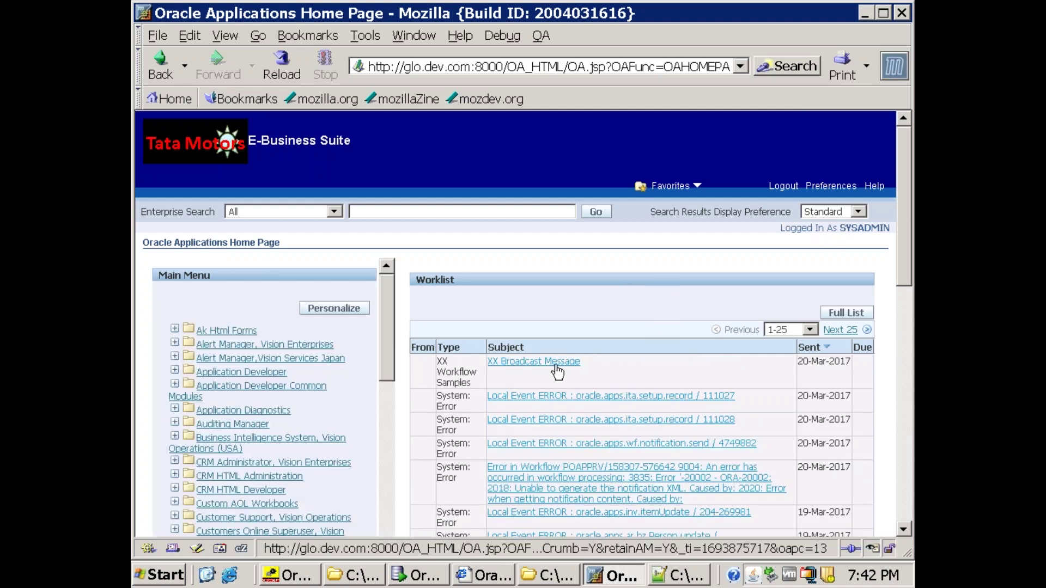
{"action": "left_click", "coordinate": [492, 579]}
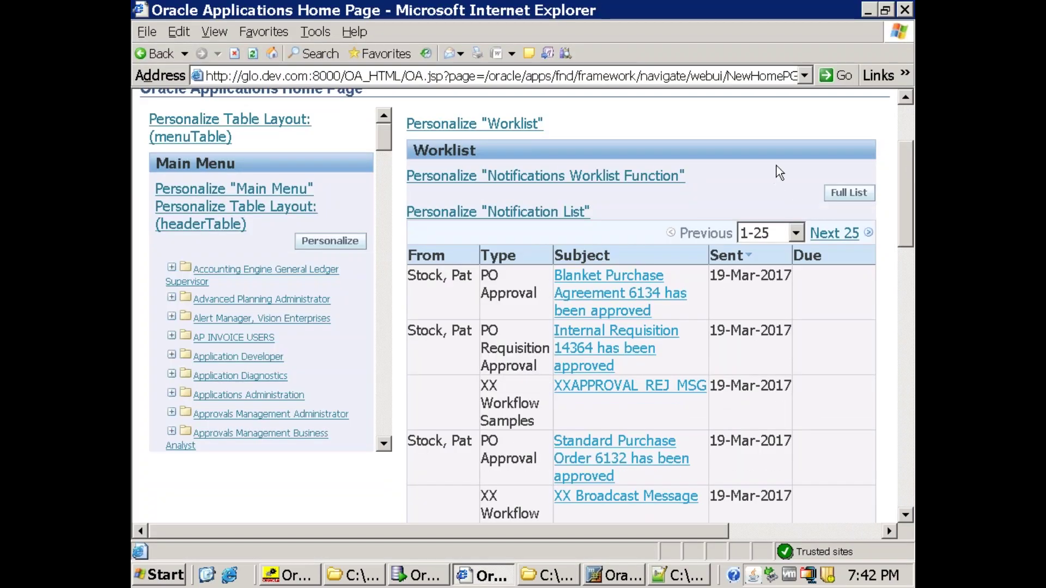
{"action": "scroll", "coordinate": [778, 170], "scroll_direction": "up", "scroll_amount": 3}
{"action": "key", "text": "F5"}
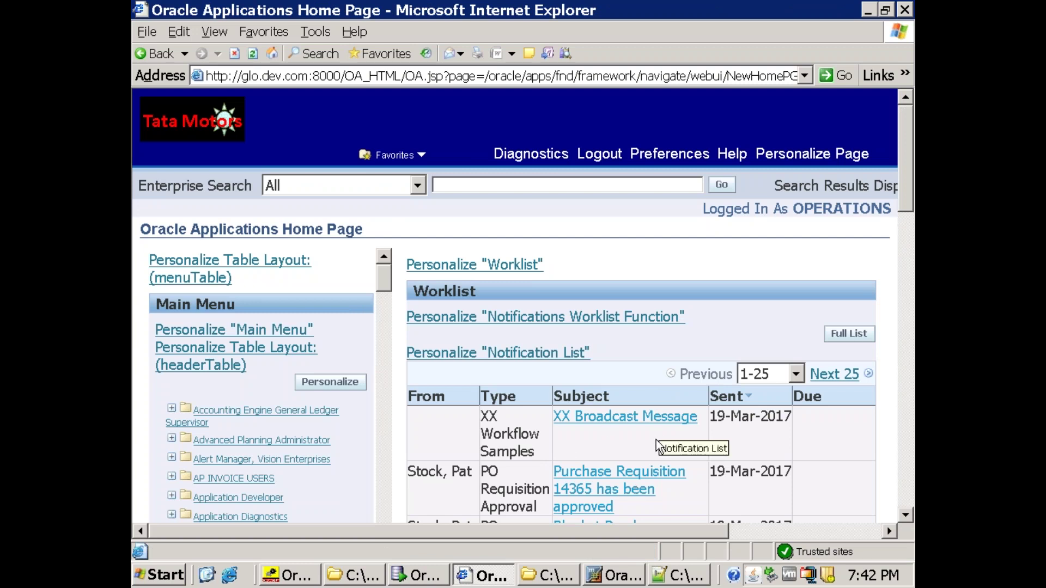
{"action": "left_click", "coordinate": [419, 577]}
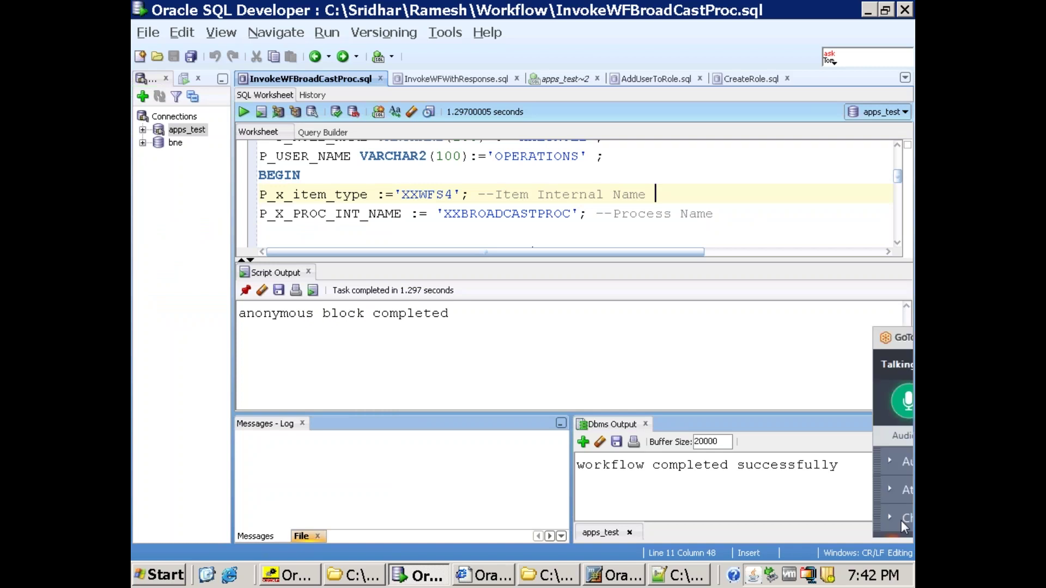
- Confirm XXNOTIFRESP's Function Name is xxlt_validate_resp_proc and close its properties in Workflow Builder
{"action": "key", "text": "alt+Tab"}
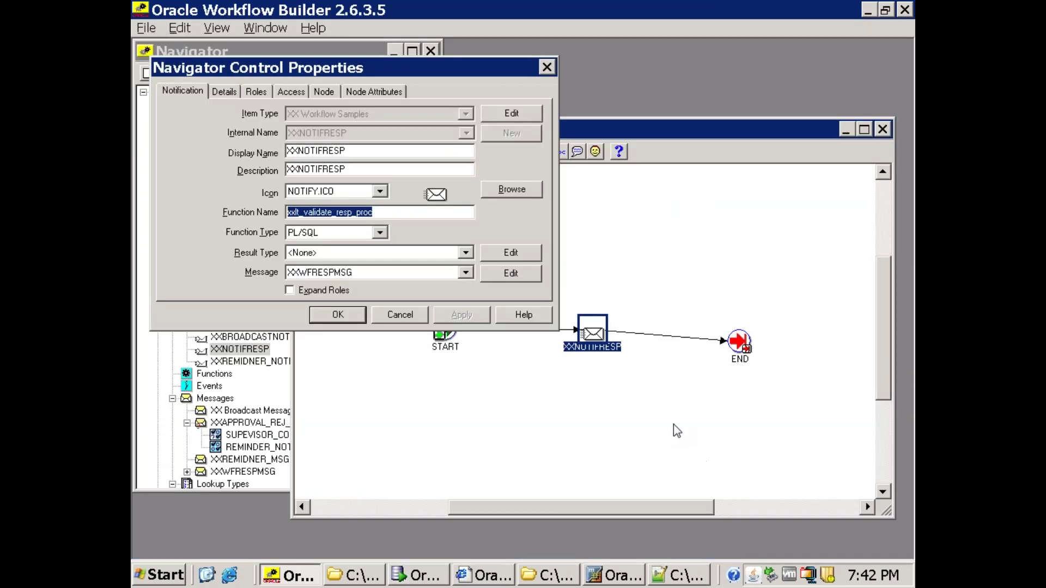
{"action": "left_click", "coordinate": [383, 309]}
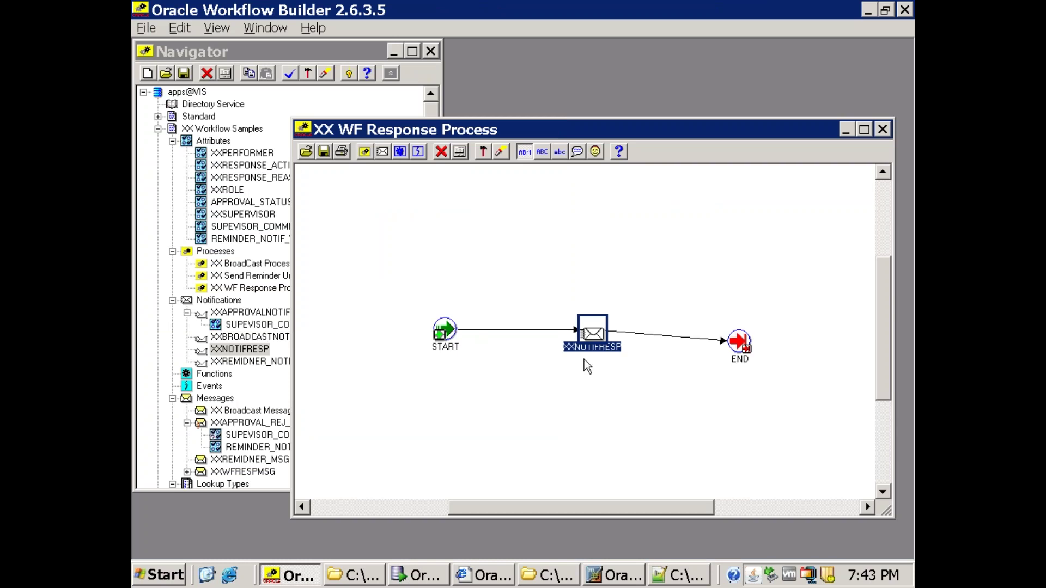
{"action": "left_click", "coordinate": [583, 402]}
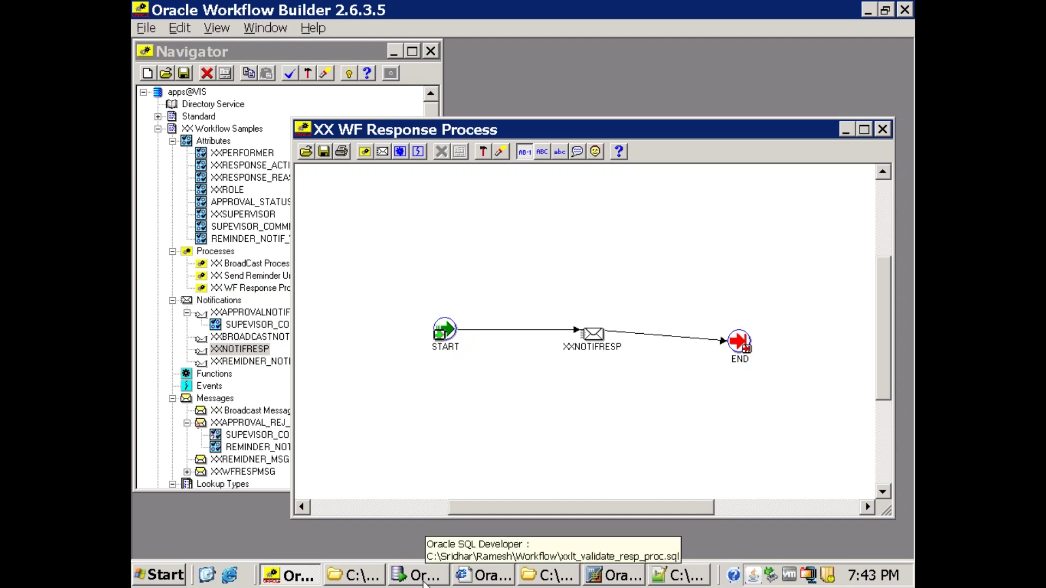
{"action": "left_click", "coordinate": [424, 580]}
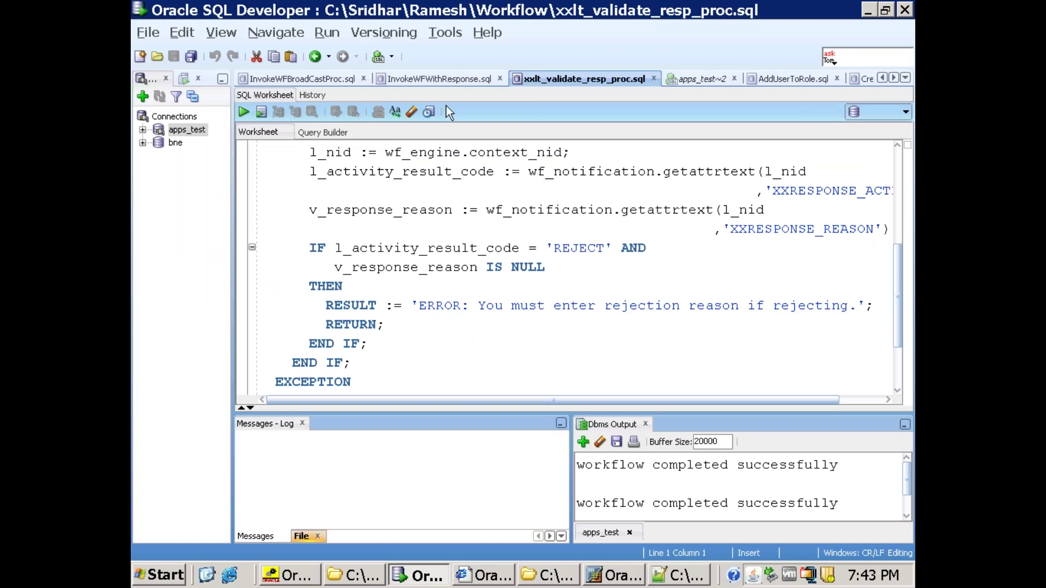
- Rerun the InvokeWFWithResponse script with F5, restore the panels and empty the Dbms Output pane
{"action": "double_click", "coordinate": [450, 82]}
{"action": "left_click", "coordinate": [469, 175]}
{"action": "key", "text": "F5"}
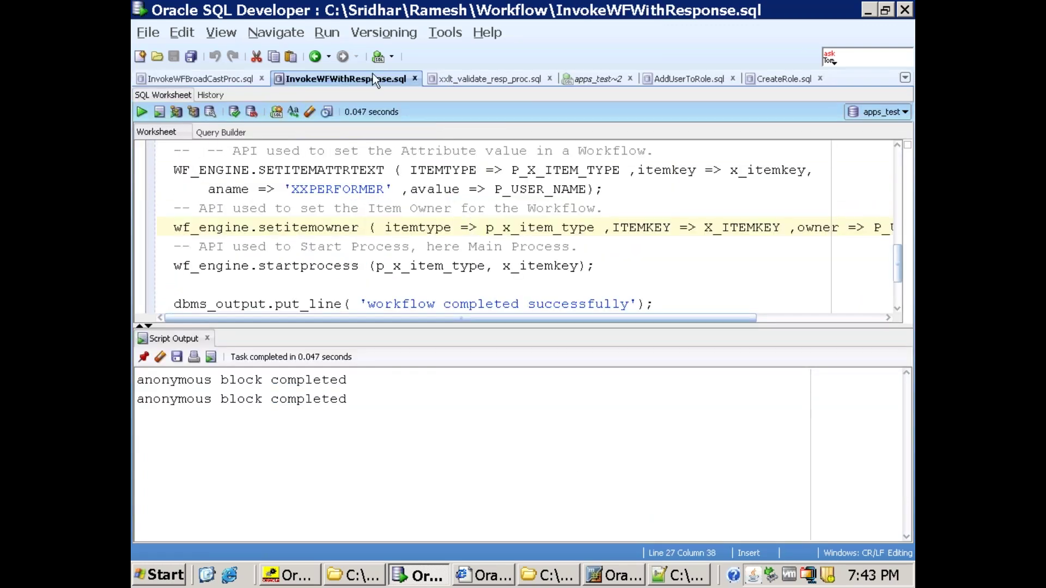
{"action": "double_click", "coordinate": [373, 76]}
{"action": "left_click", "coordinate": [602, 445]}
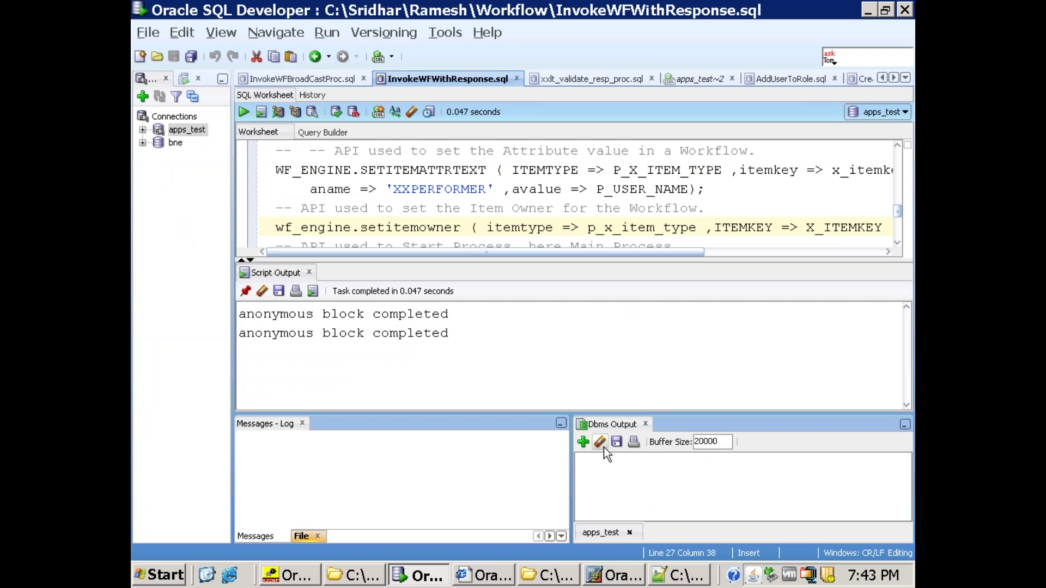
{"action": "left_click", "coordinate": [469, 576]}
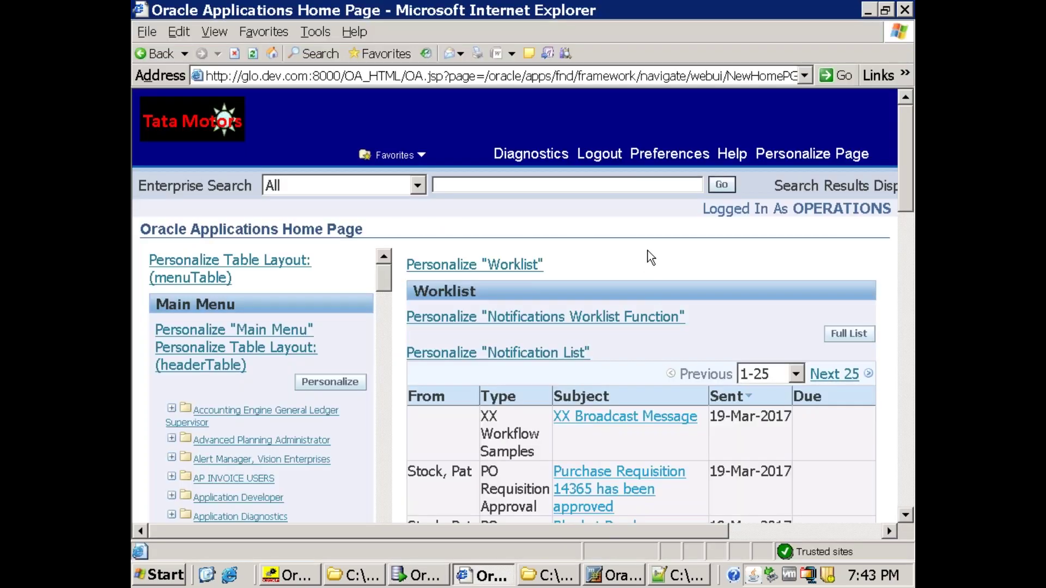
- Open the newest XXWFRESPMSG notification from the refreshed worklist and submit REJECT with an empty reason
{"action": "key", "text": "F5"}
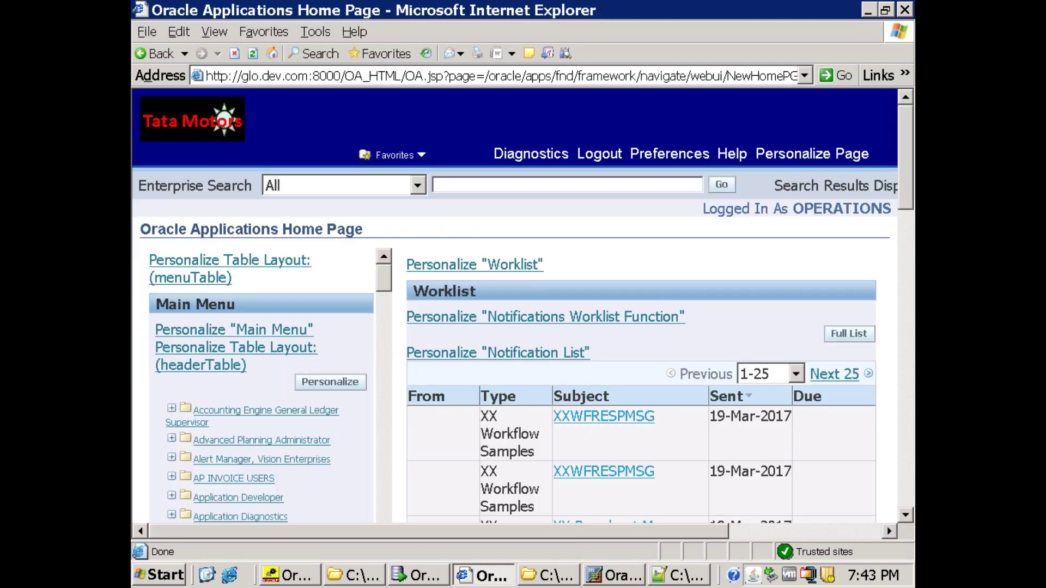
{"action": "scroll", "coordinate": [605, 414], "scroll_direction": "down", "scroll_amount": 2}
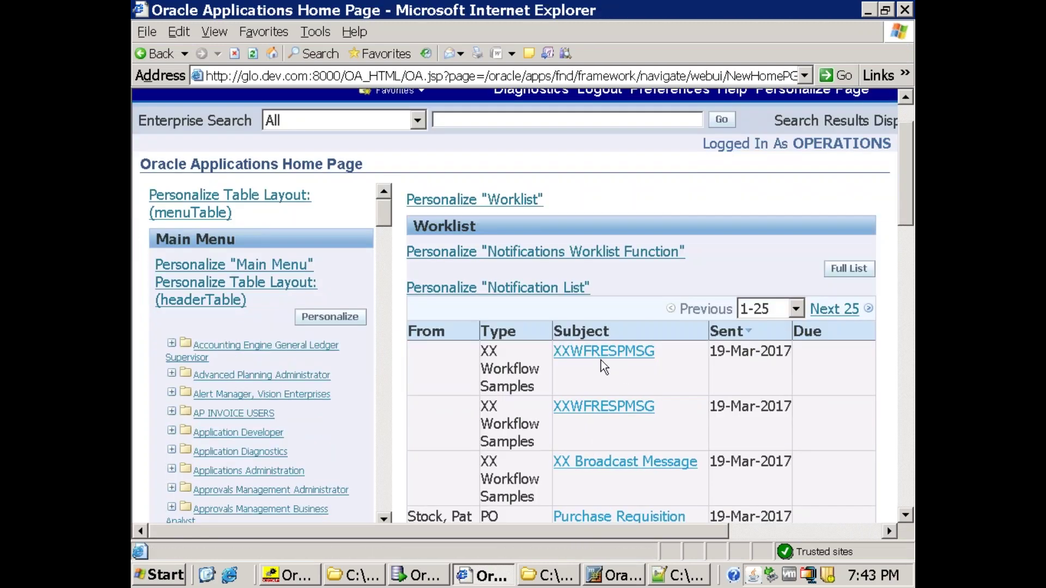
{"action": "left_click", "coordinate": [619, 354]}
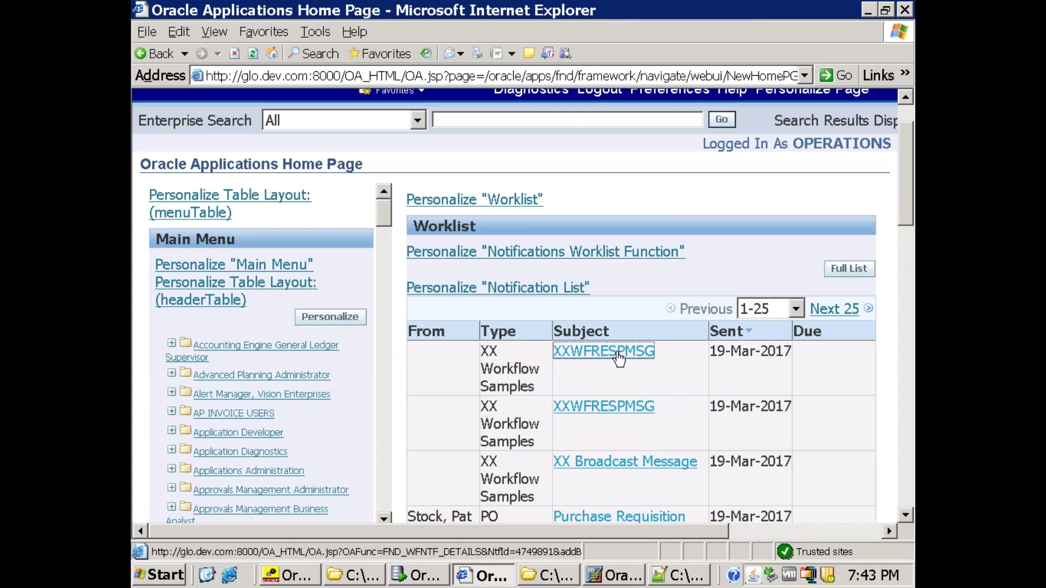
{"action": "scroll", "coordinate": [711, 331], "scroll_direction": "down", "scroll_amount": 2}
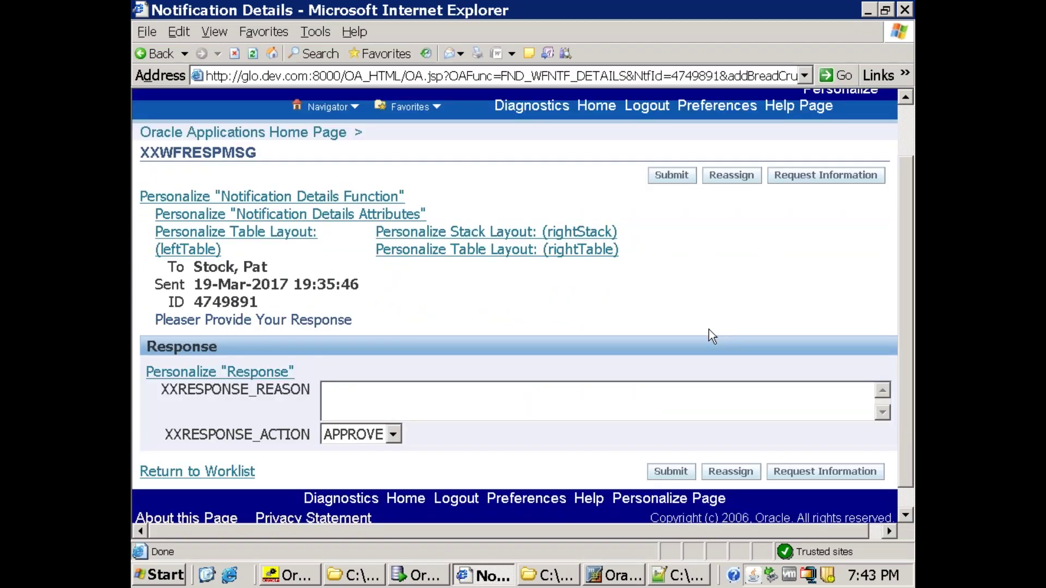
{"action": "scroll", "coordinate": [710, 335], "scroll_direction": "down", "scroll_amount": 1}
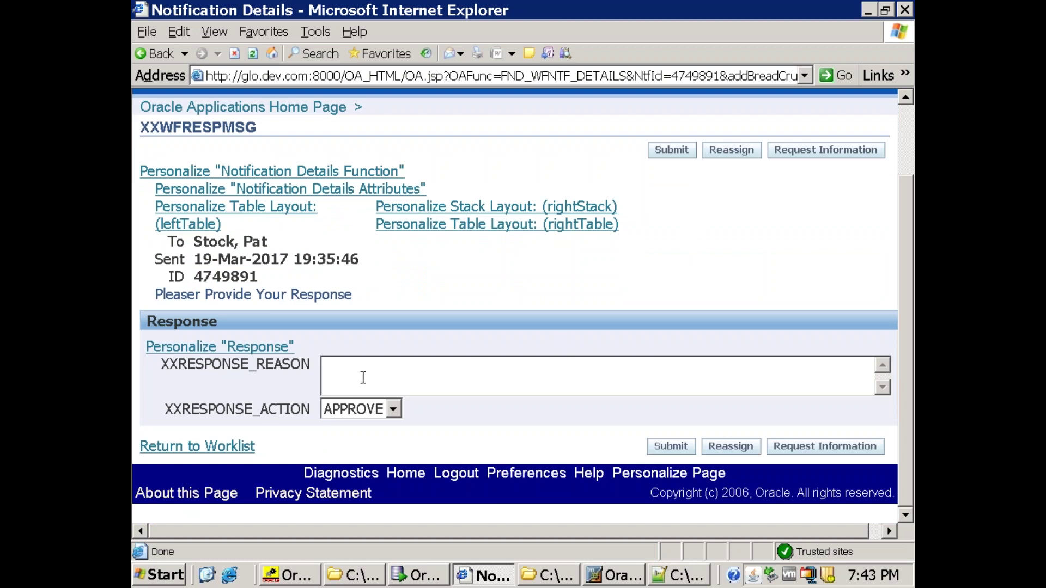
{"action": "left_click", "coordinate": [392, 409]}
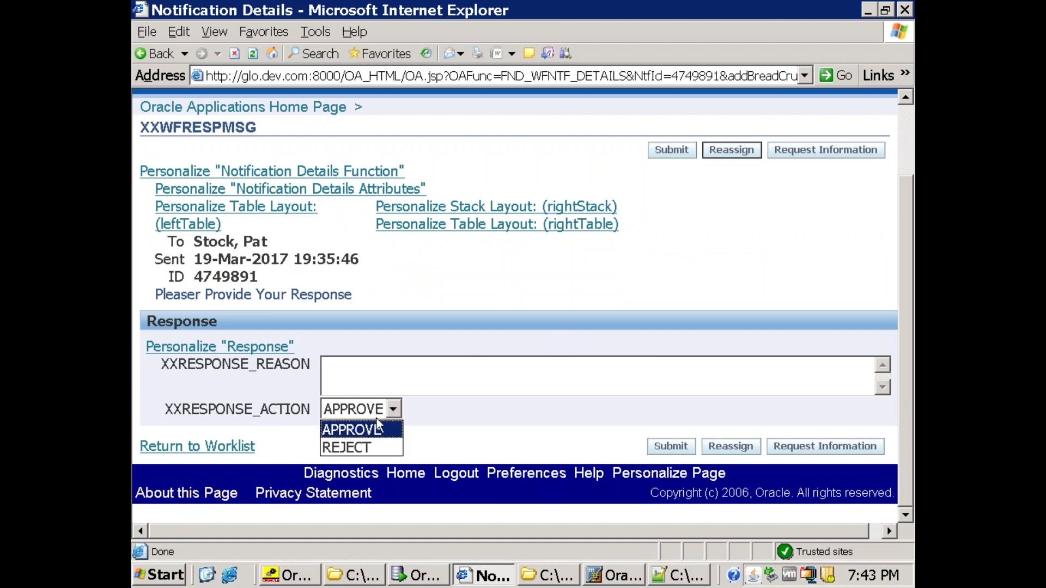
{"action": "left_click", "coordinate": [366, 448]}
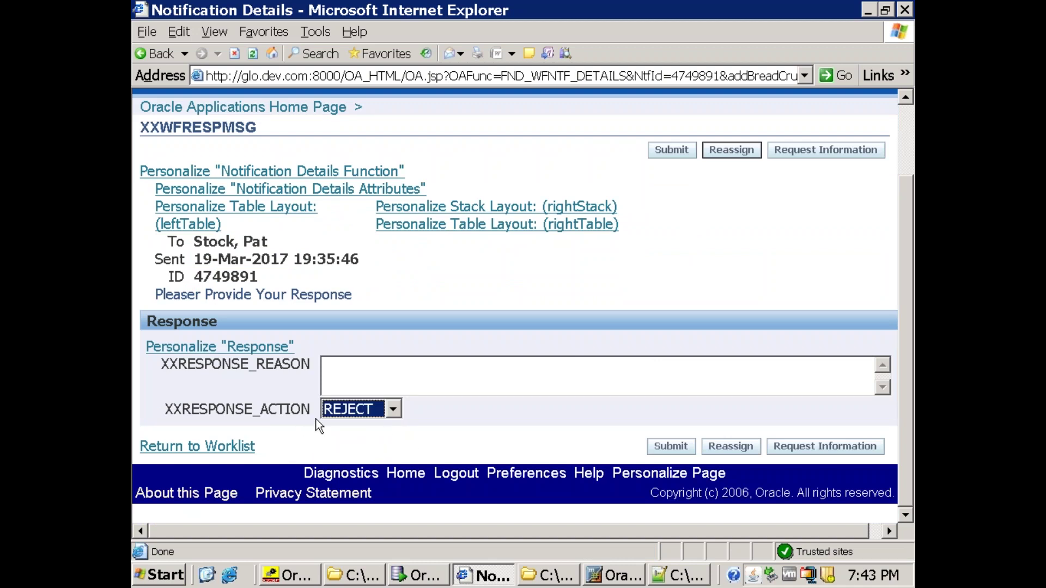
{"action": "left_click", "coordinate": [671, 150]}
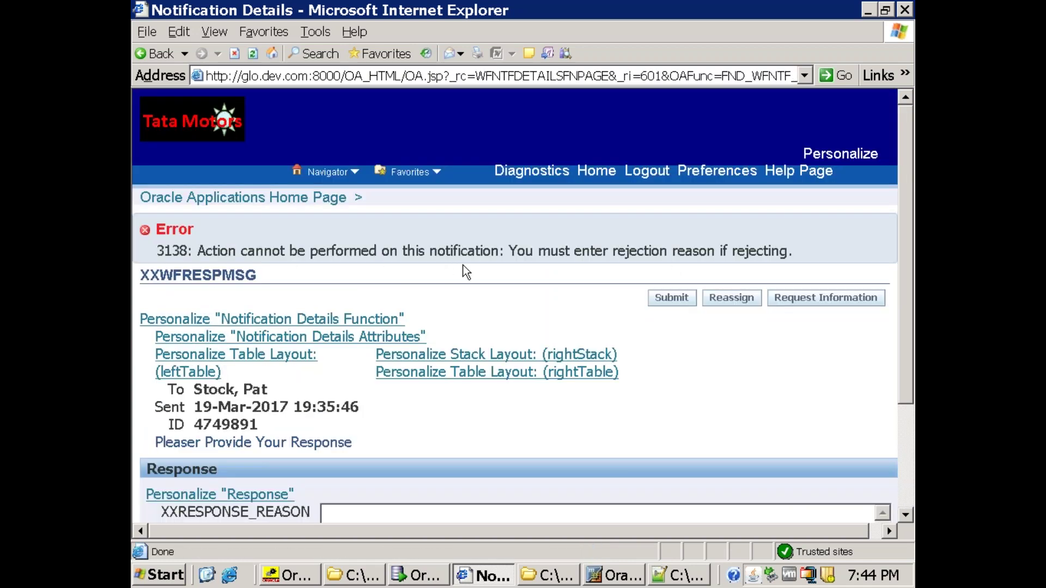
- Set XXRESPONSE_ACTION back to APPROVE and highlight the rejection-reason error message
{"action": "scroll", "coordinate": [465, 272], "scroll_direction": "down", "scroll_amount": 3}
{"action": "left_click", "coordinate": [392, 427]}
{"action": "left_click", "coordinate": [362, 447]}
{"action": "left_click", "coordinate": [420, 396]}
{"action": "scroll", "coordinate": [385, 392], "scroll_direction": "up", "scroll_amount": 1}
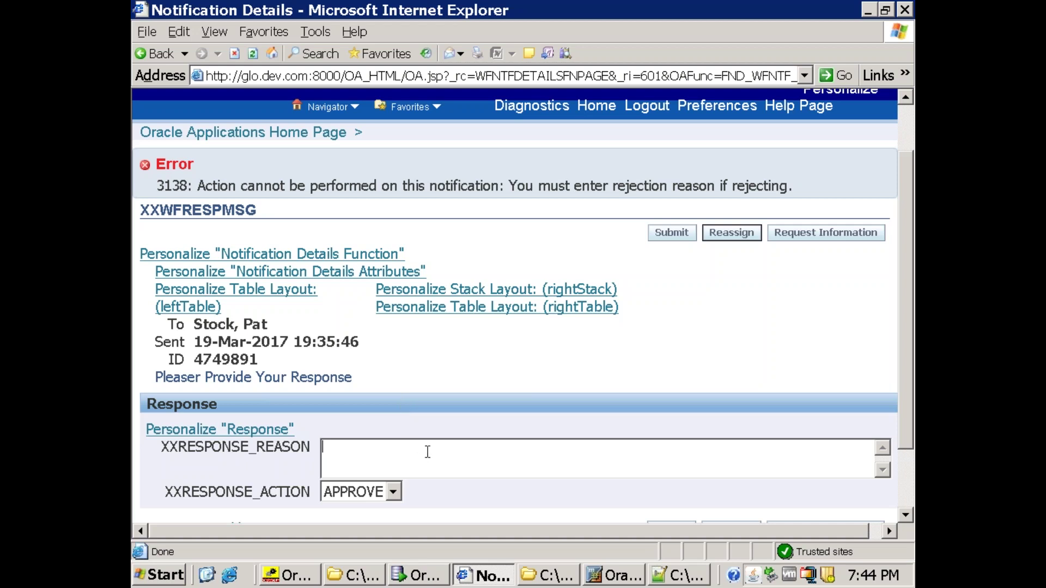
{"action": "left_click_drag", "start_coordinate": [152, 187], "coordinate": [585, 199]}
{"action": "left_click", "coordinate": [603, 191]}
{"action": "scroll", "coordinate": [577, 354], "scroll_direction": "down", "scroll_amount": 1}
{"action": "left_click", "coordinate": [470, 393]}
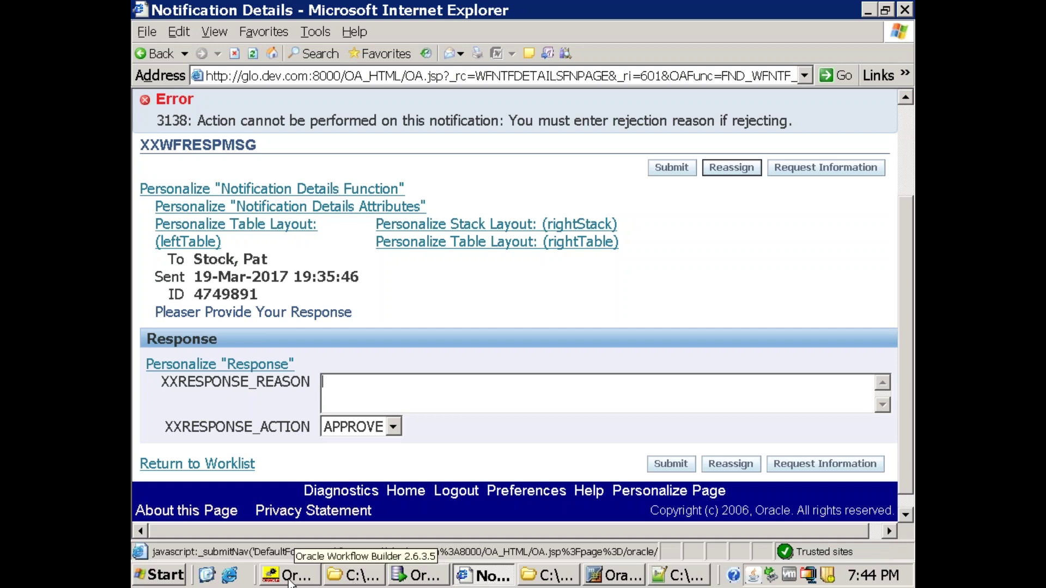
- Open XXNOTIFRESP properties in Workflow Builder showing function xxlt_validate_resp_proc with message XXWFRESPMSG
{"action": "left_click", "coordinate": [289, 576]}
{"action": "double_click", "coordinate": [593, 334]}
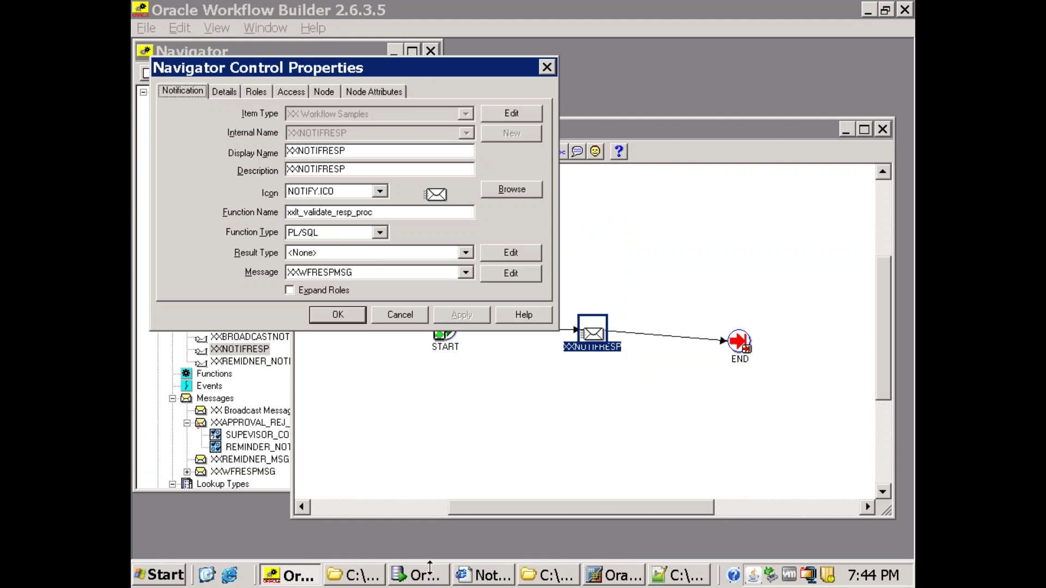
{"action": "left_click", "coordinate": [428, 571]}
- Open xxlt_validate_resp_proc.sql maximized and turn on line numbers
{"action": "left_click", "coordinate": [583, 82]}
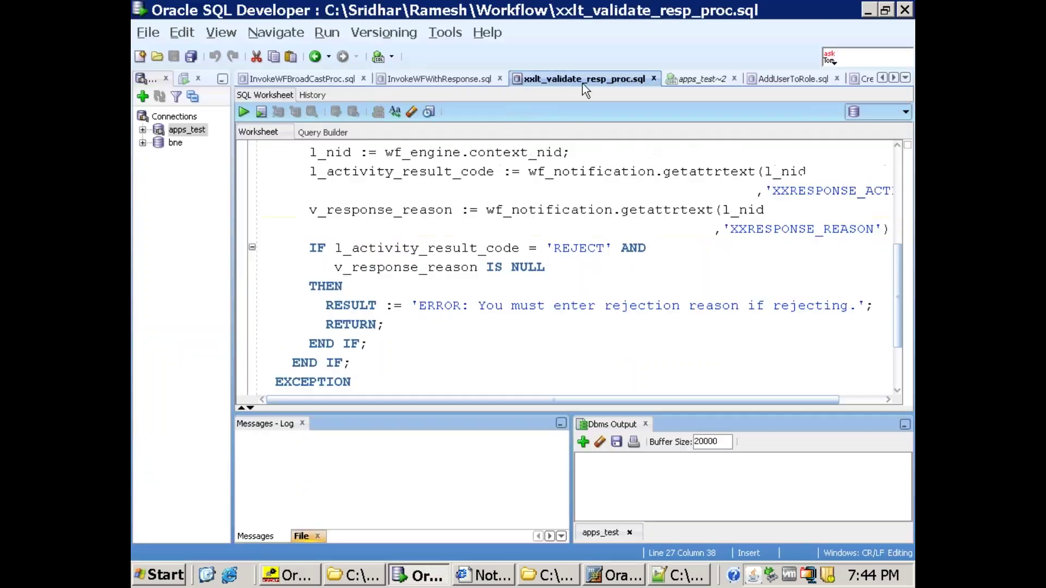
{"action": "double_click", "coordinate": [571, 82]}
{"action": "scroll", "coordinate": [521, 147], "scroll_direction": "up", "scroll_amount": 3}
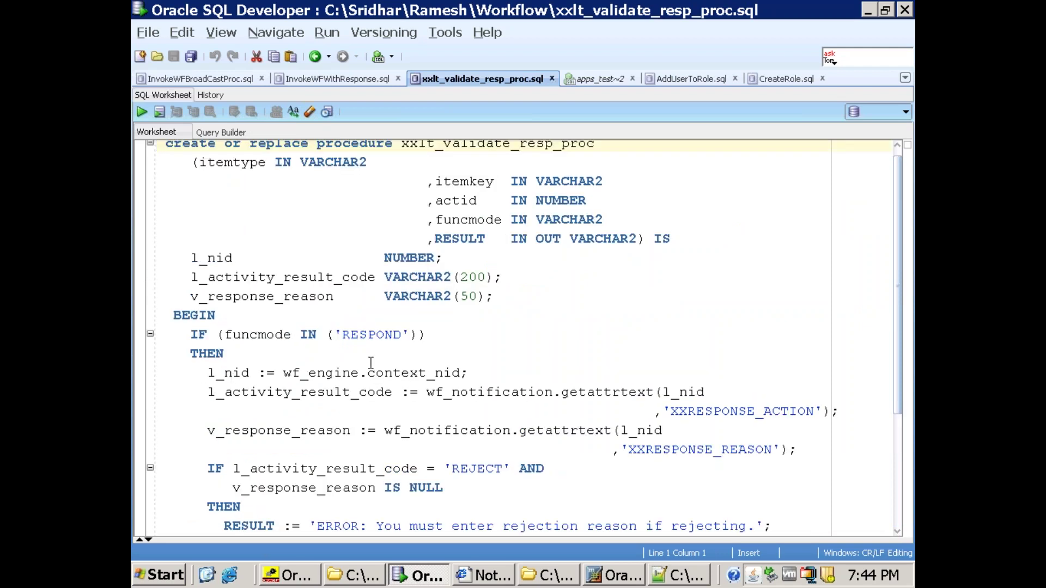
{"action": "right_click", "coordinate": [139, 377]}
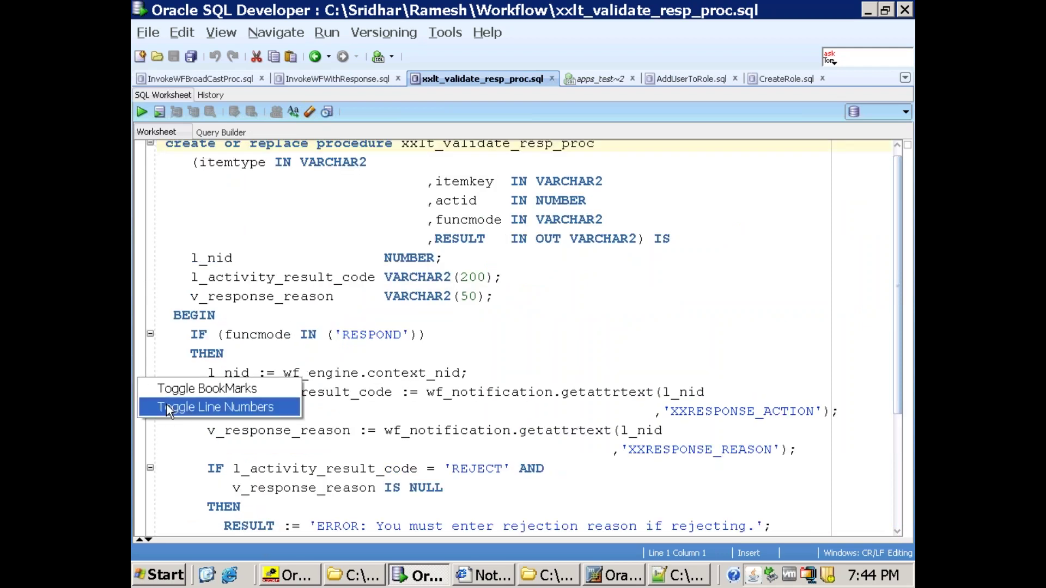
{"action": "left_click", "coordinate": [166, 405]}
- Walk through lines 14–21: l_activity_result_code, the null v_response_reason check, and the RESULT error message
{"action": "scroll", "coordinate": [347, 356], "scroll_direction": "down", "scroll_amount": 1}
{"action": "scroll", "coordinate": [347, 352], "scroll_direction": "down", "scroll_amount": 1}
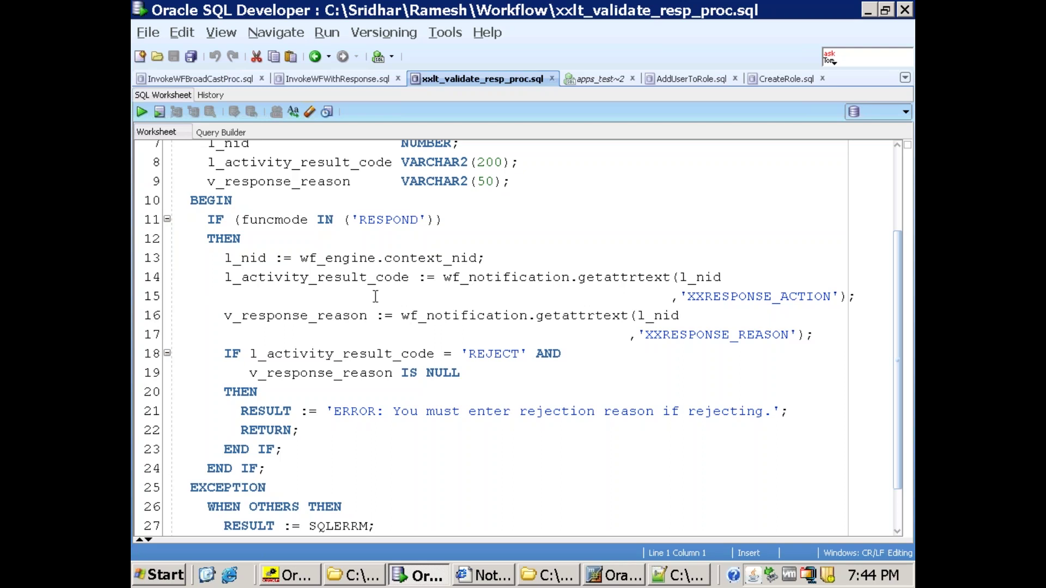
{"action": "scroll", "coordinate": [276, 323], "scroll_direction": "down", "scroll_amount": 1}
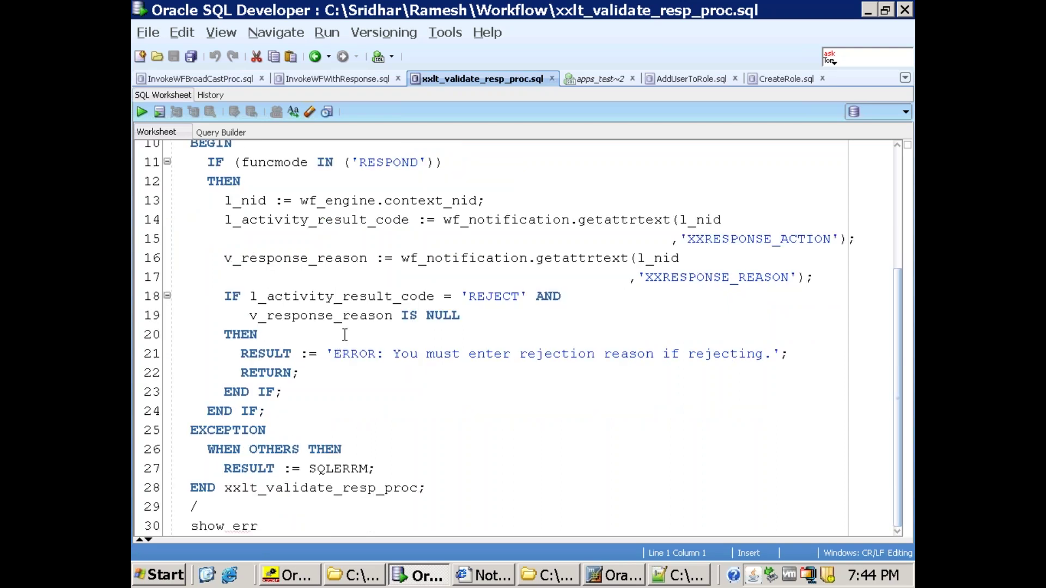
{"action": "double_click", "coordinate": [306, 221]}
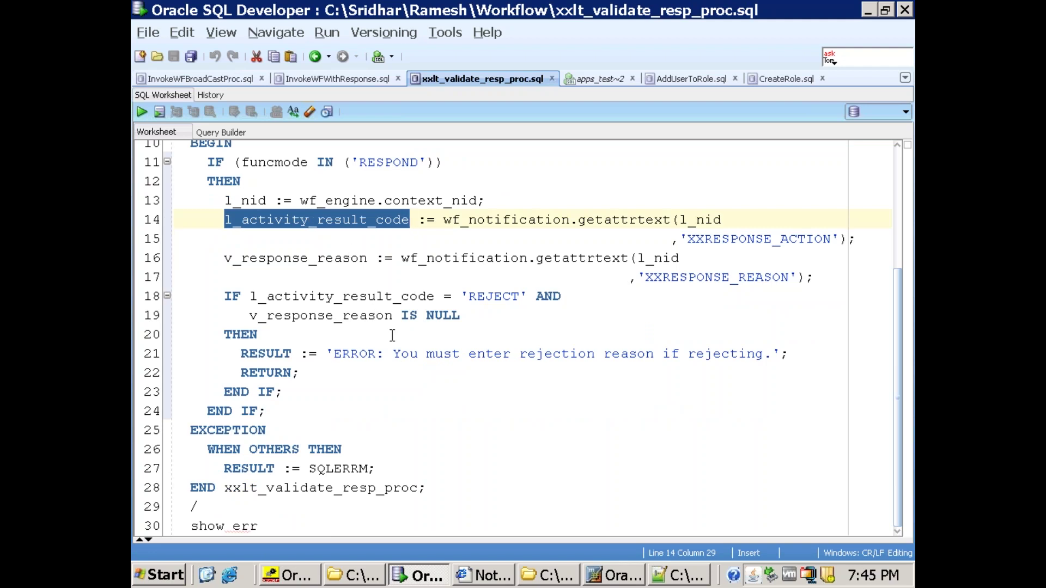
{"action": "left_click", "coordinate": [344, 258]}
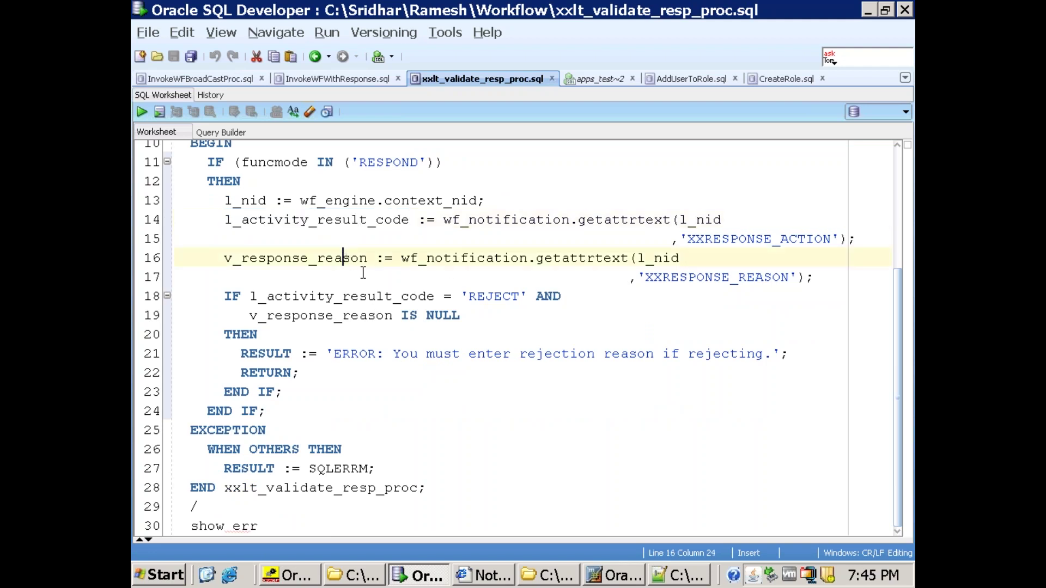
{"action": "double_click", "coordinate": [363, 266]}
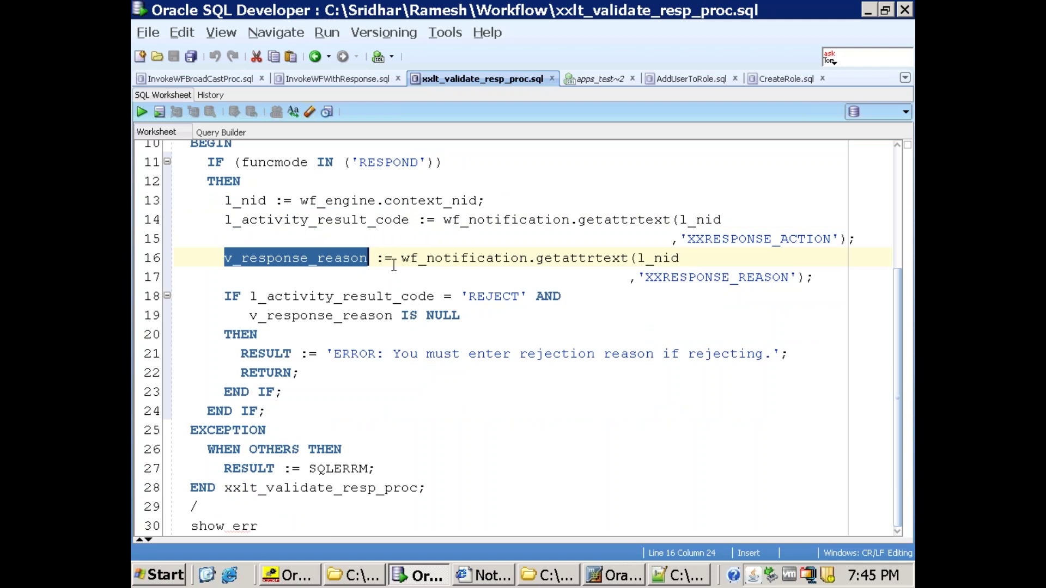
{"action": "left_click", "coordinate": [526, 321]}
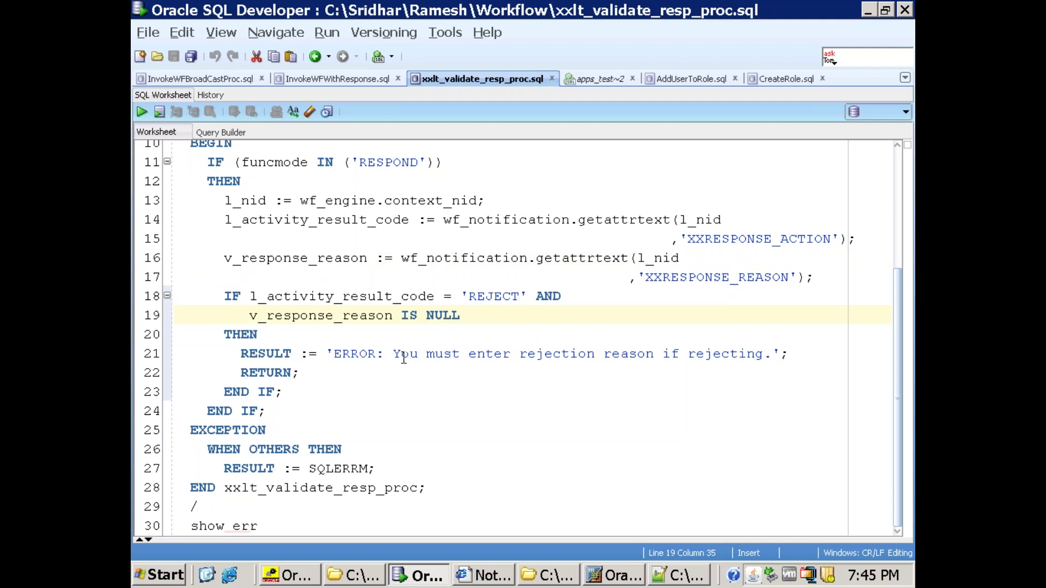
{"action": "left_click", "coordinate": [291, 354]}
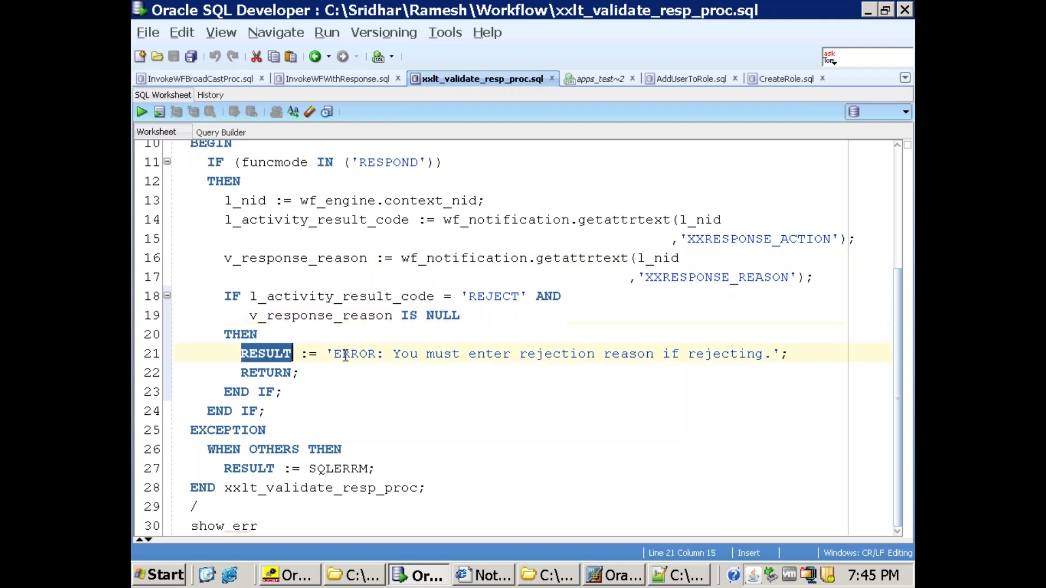
{"action": "left_click", "coordinate": [346, 354]}
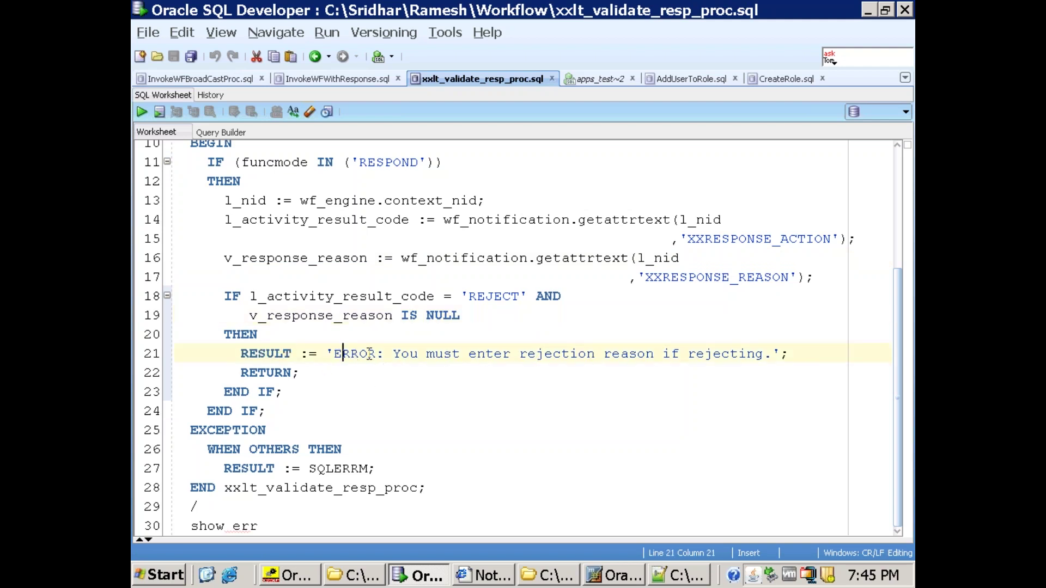
{"action": "left_click", "coordinate": [487, 575]}
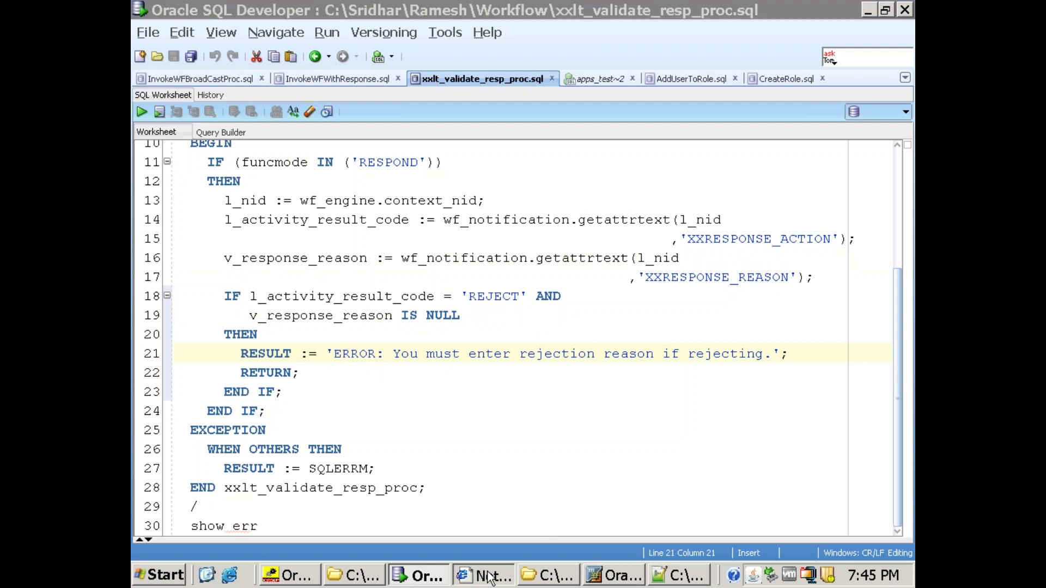
{"action": "scroll", "coordinate": [713, 250], "scroll_direction": "up", "scroll_amount": 5}
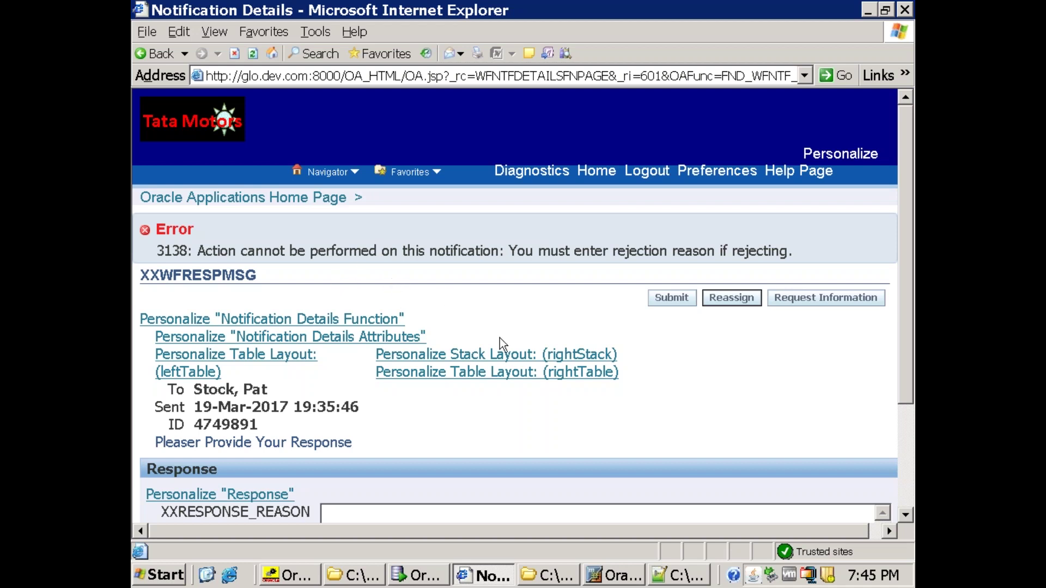
- Inspect the 'must enter rejection reason' error and reason field, then return to xxlt_validate_resp_proc
{"action": "scroll", "coordinate": [499, 338], "scroll_direction": "down", "scroll_amount": 1}
{"action": "left_click", "coordinate": [350, 462]}
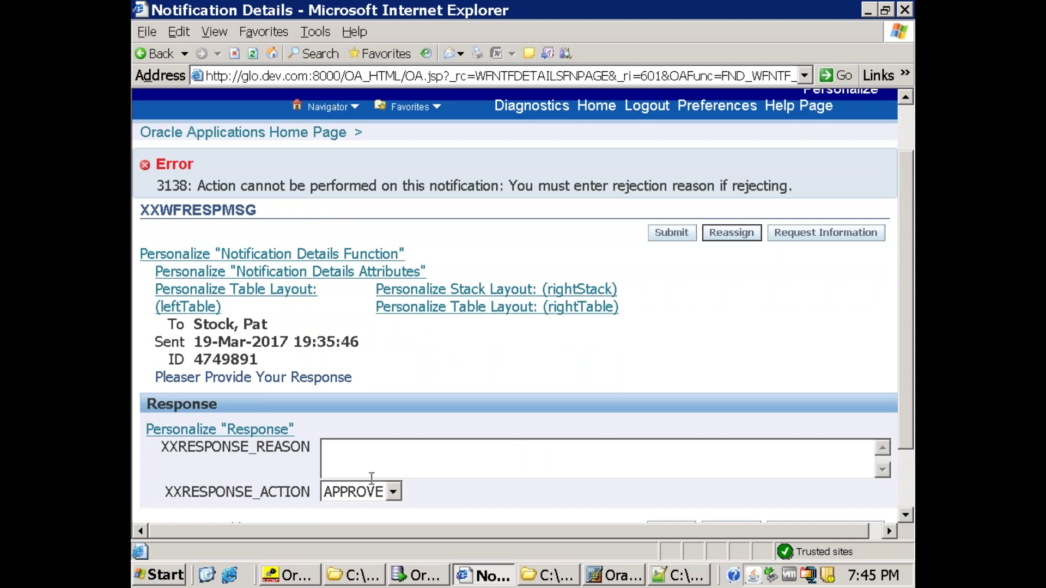
{"action": "scroll", "coordinate": [507, 398], "scroll_direction": "up", "scroll_amount": 1}
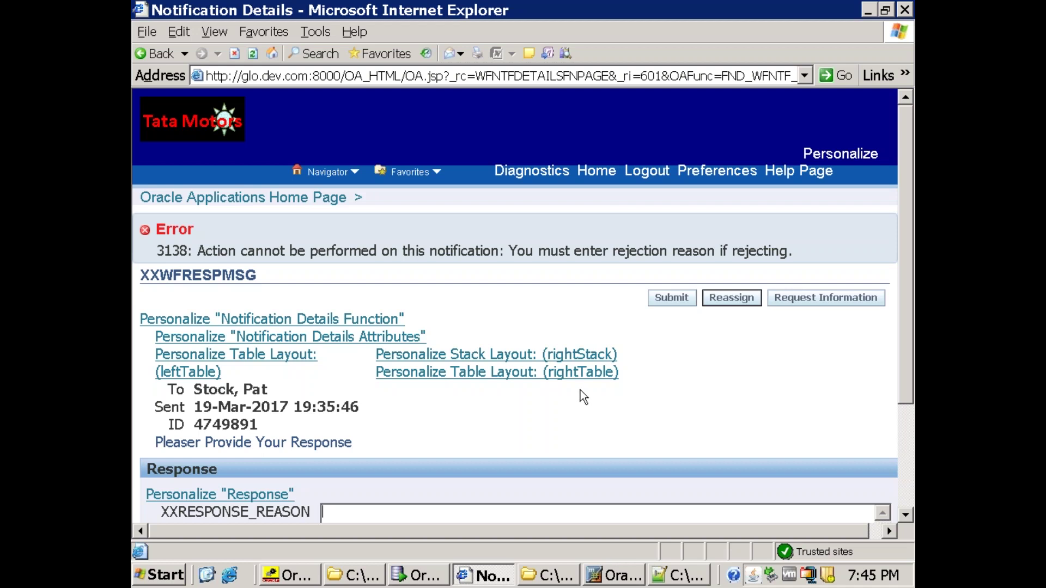
{"action": "left_click", "coordinate": [424, 569]}
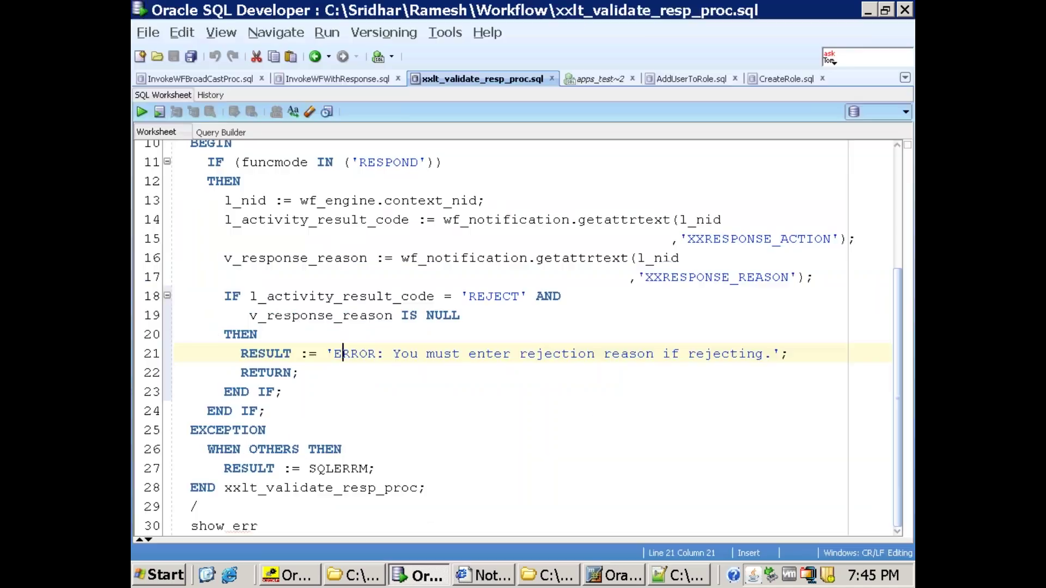